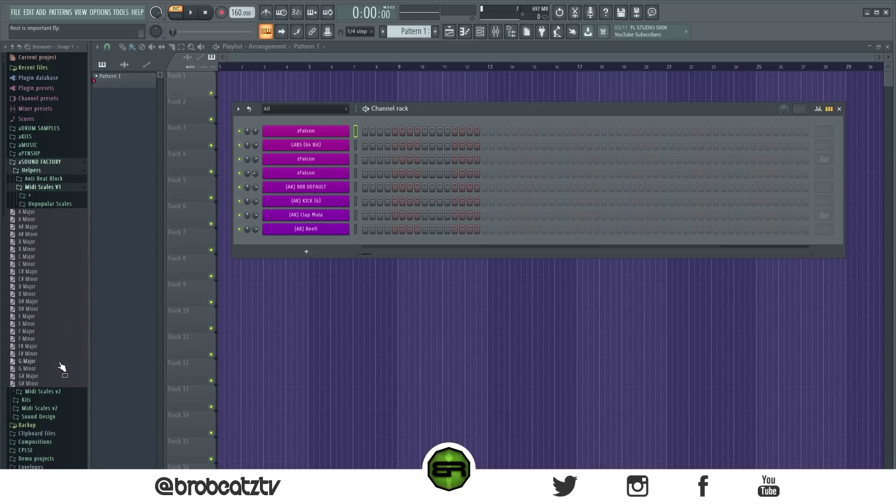
Step: Add the D Minor MIDI scale from the Midi Scales V1 folder to the channel rack as a new channel
drag(28, 294, 321, 119)
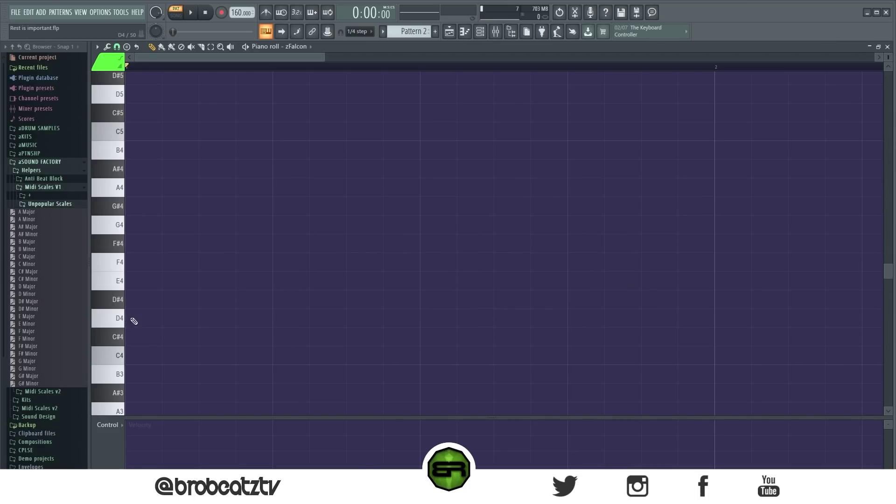
Step: Draw one-bar D4 and F4 notes at the start of Pattern 2 for the zFalcon channel
click(232, 320)
drag(788, 318, 711, 340)
mouse_move(131, 275)
mouse_down()
mouse_move(159, 302)
mouse_move(186, 307)
mouse_up()
click(169, 302)
click(164, 282)
right_click(168, 282)
right_click(178, 301)
click(166, 262)
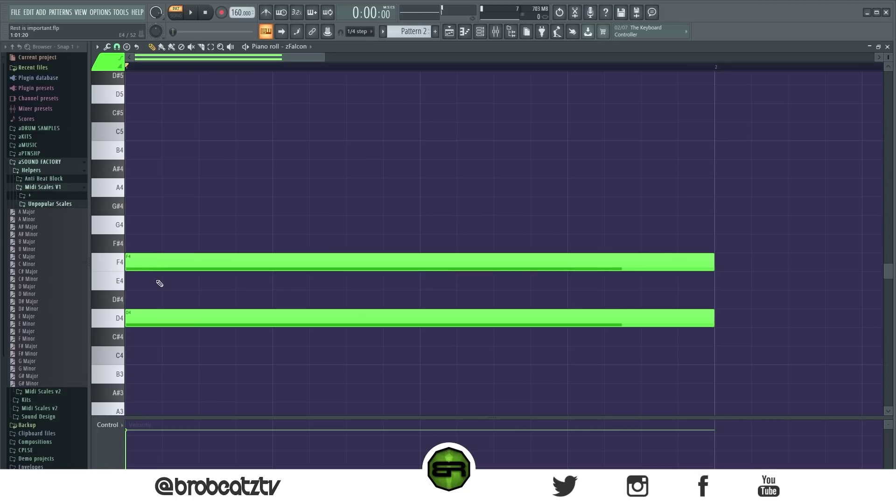
Step: Stack one-bar G4, A4 and C5 notes above F4, trying an extra D5 note and erasing it
click(133, 244)
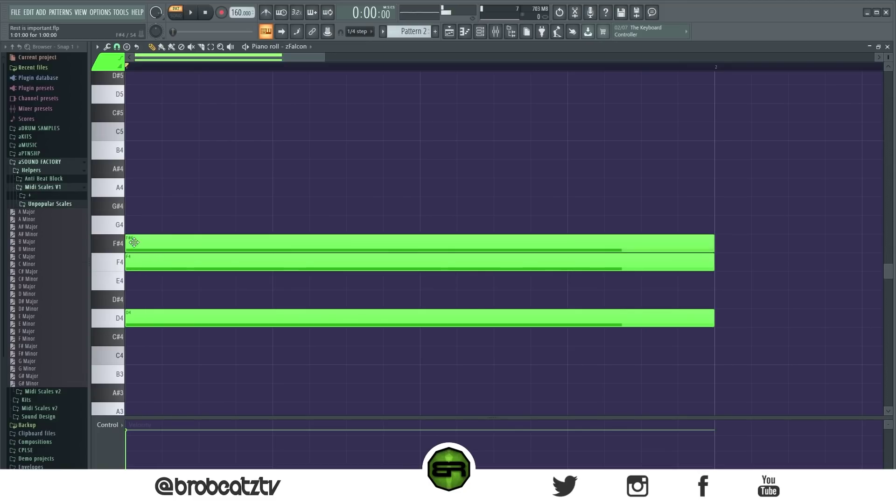
right_click(133, 244)
click(133, 226)
click(126, 189)
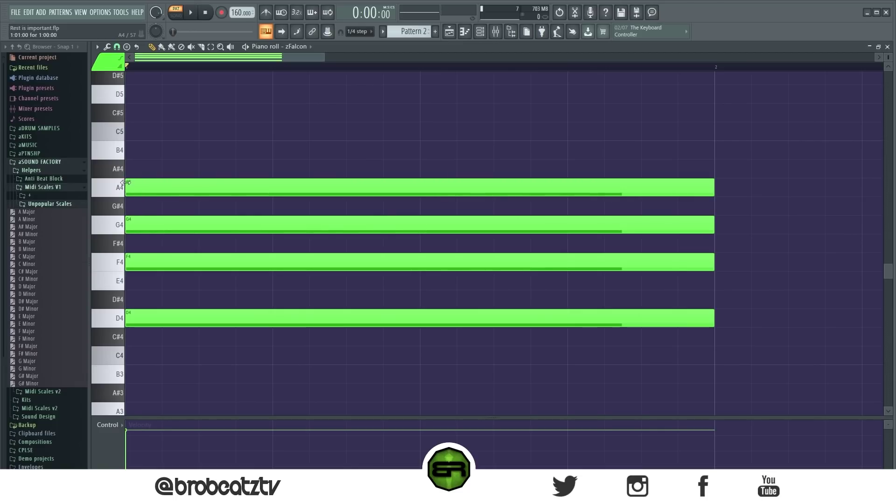
click(127, 133)
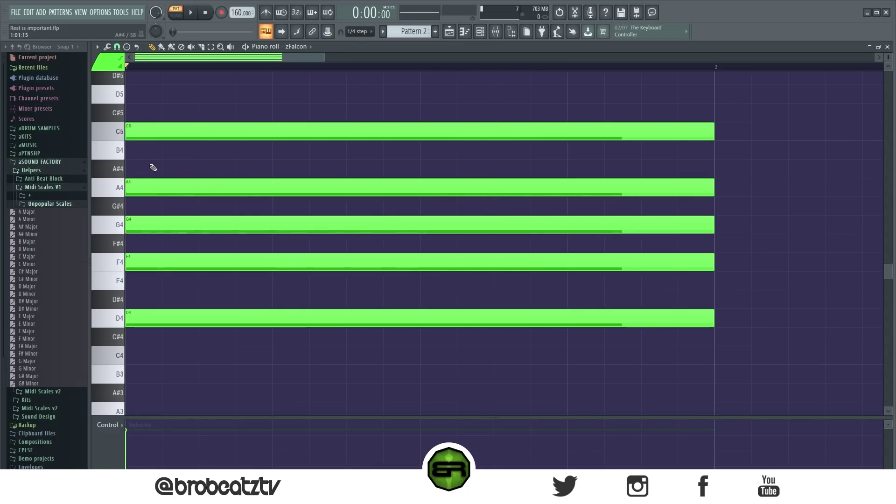
scroll(153, 168, up, 1)
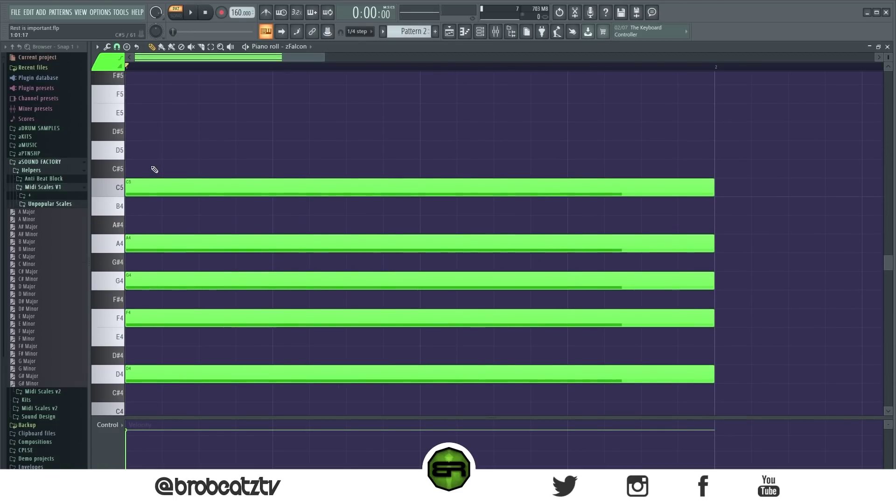
click(126, 151)
click(153, 381)
ctrl+click(160, 357)
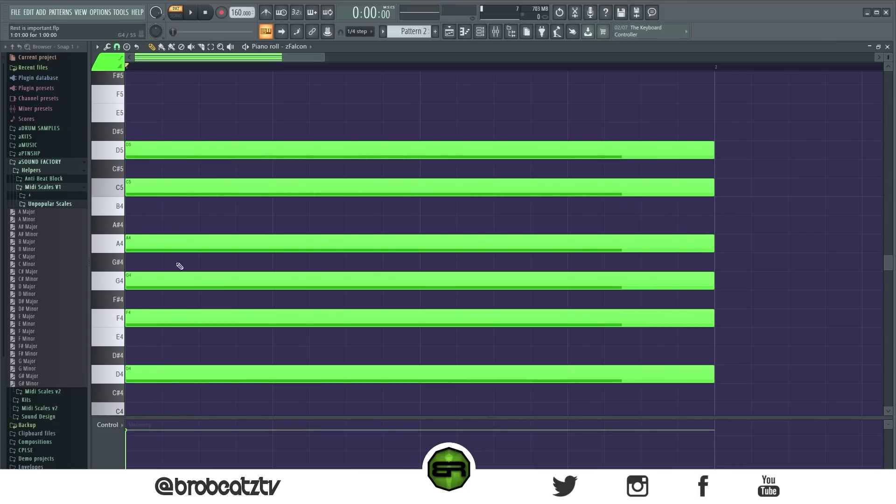
right_click(189, 155)
Step: Transfer the five stacked notes from Pattern 2 into Pattern 1 and trim their starts to the third step
drag(173, 263, 212, 336)
key(ctrl+a)
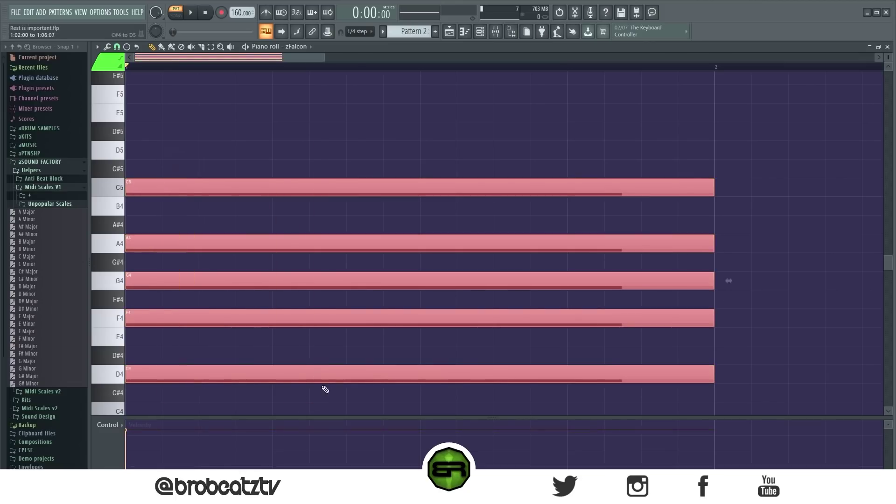
key(ctrl+d)
key(ctrl+a)
drag(713, 191, 696, 198)
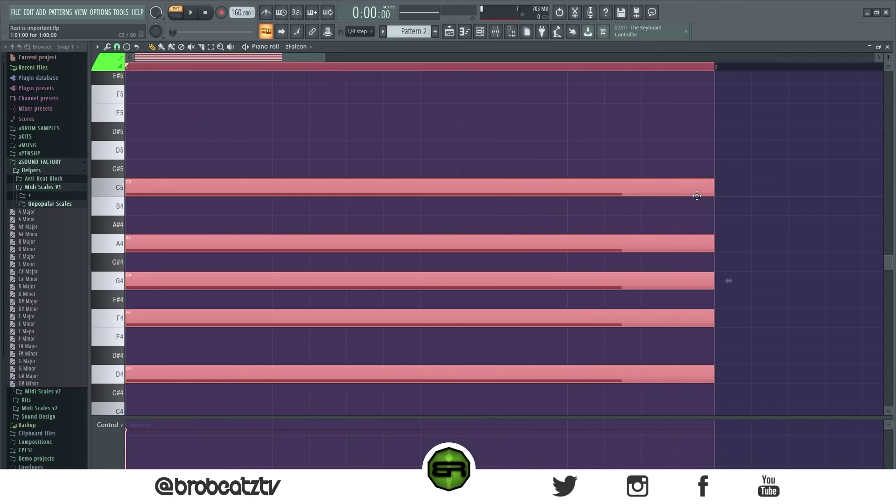
key(Delete)
scroll(416, 32, up, 1)
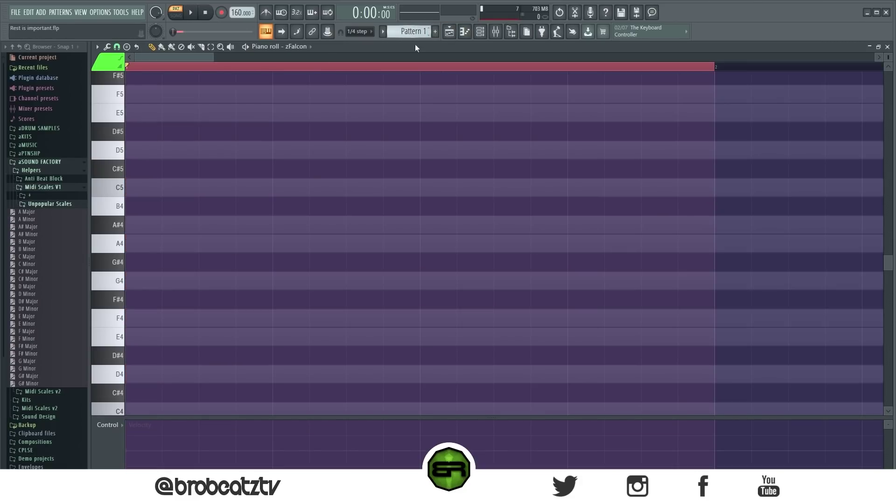
key(ctrl+v)
scroll(382, 217, down, 2)
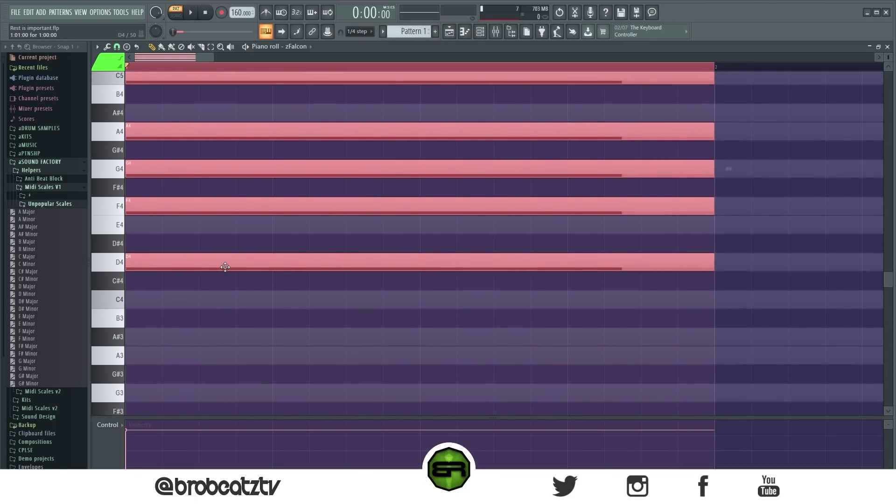
scroll(194, 270, up, 2)
drag(127, 312, 185, 327)
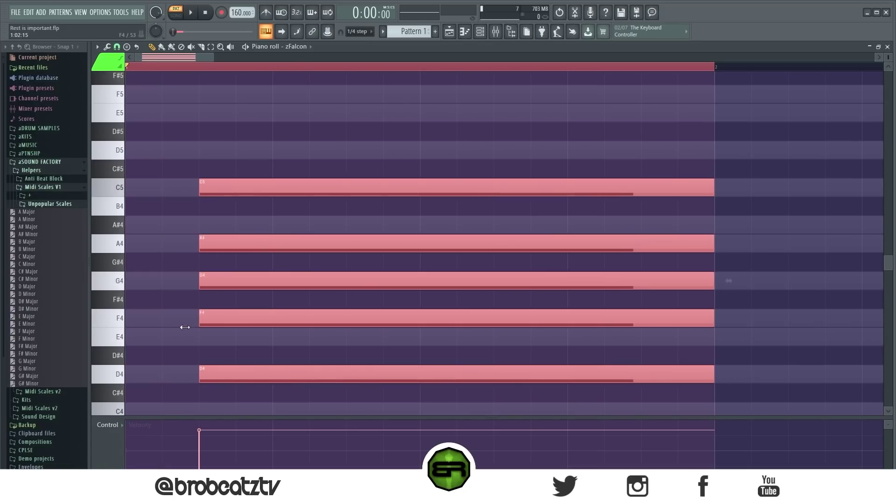
Step: Erase all the green scale notes and the short blue notes between them from Pattern 1
key(ctrl+d)
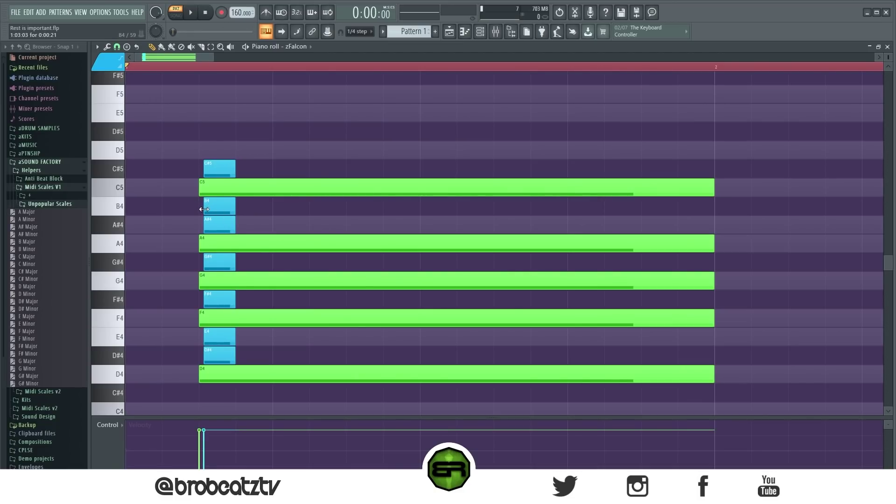
drag(197, 328, 232, 357)
ctrl+click(211, 299)
ctrl+click(212, 261)
click(190, 255)
drag(185, 122, 288, 406)
right_click(302, 400)
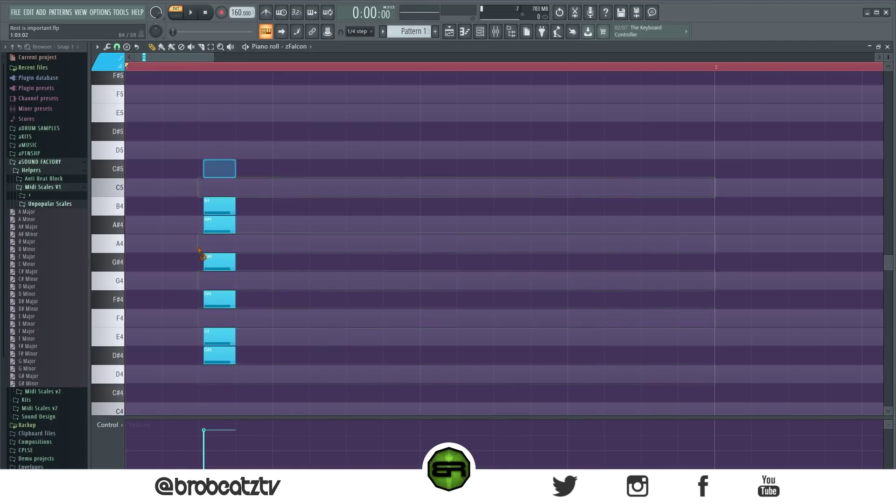
right_click(208, 211)
right_click(207, 304)
Step: Set the piano roll's note color to green color group 1
click(481, 32)
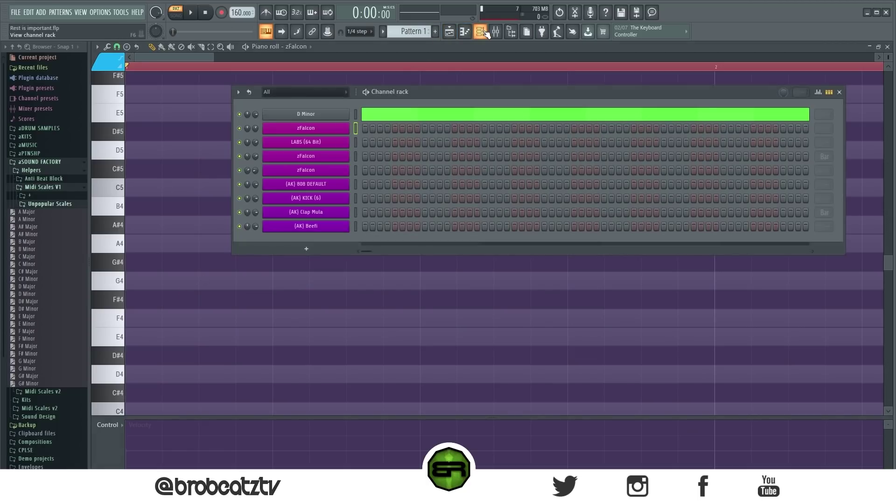
click(481, 31)
click(107, 62)
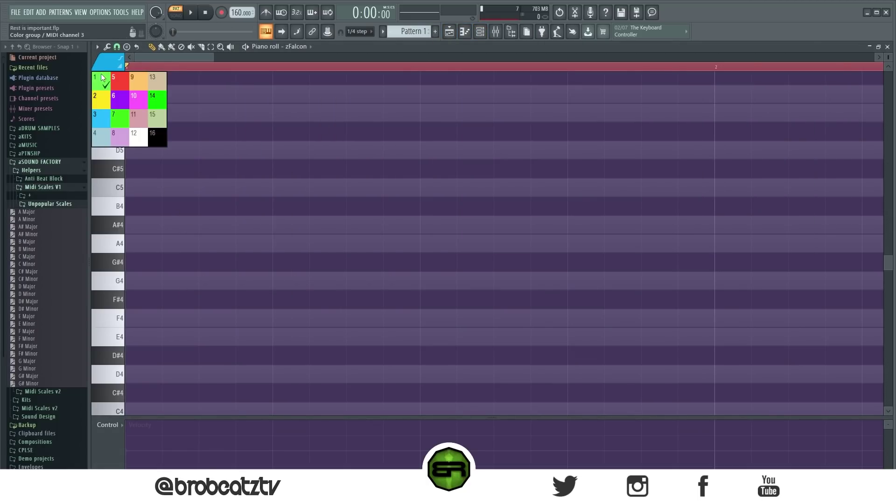
click(102, 78)
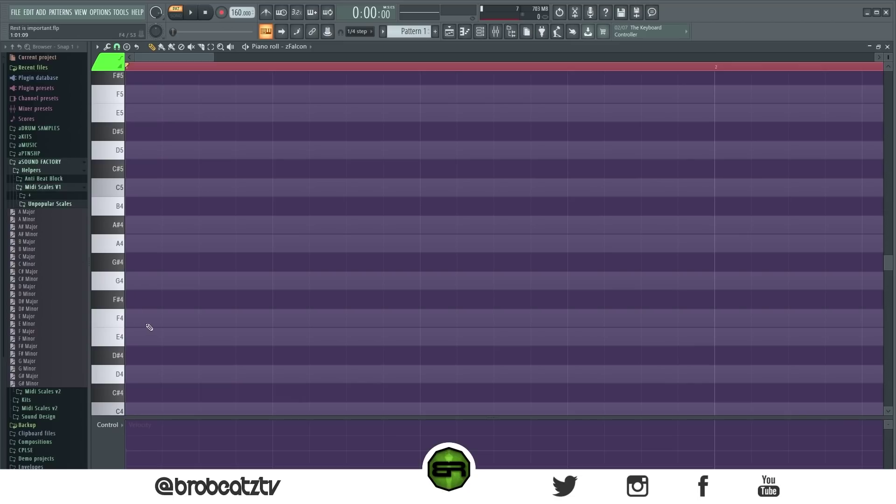
Step: Write a descending D5, C5, A#4 line in bar 1, starting the notes at steps 1, 7 and 13, and audition it
scroll(142, 379, up, 3)
click(142, 210)
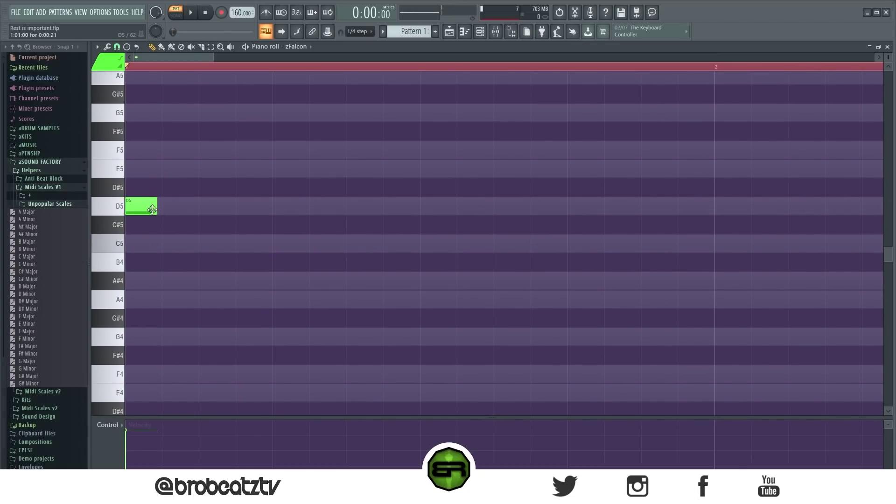
drag(155, 210, 192, 209)
drag(213, 59, 415, 100)
scroll(276, 197, up, 1)
scroll(261, 210, down, 1)
key(space)
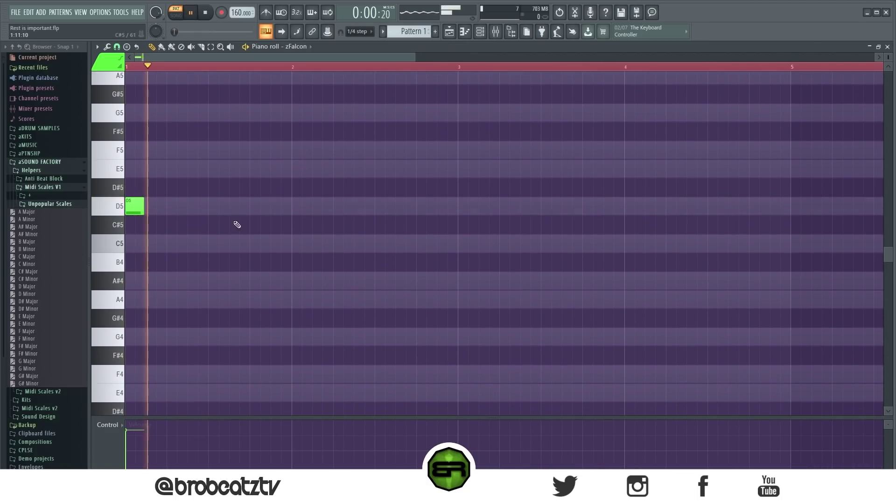
click(191, 242)
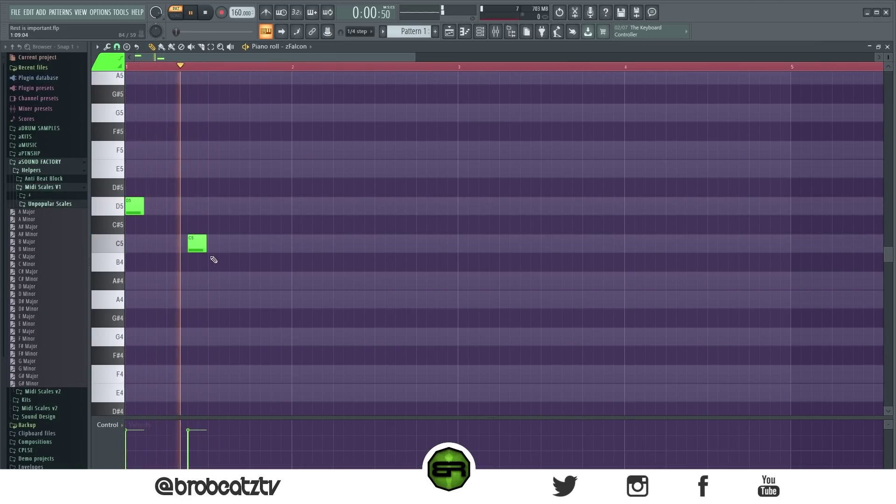
click(254, 281)
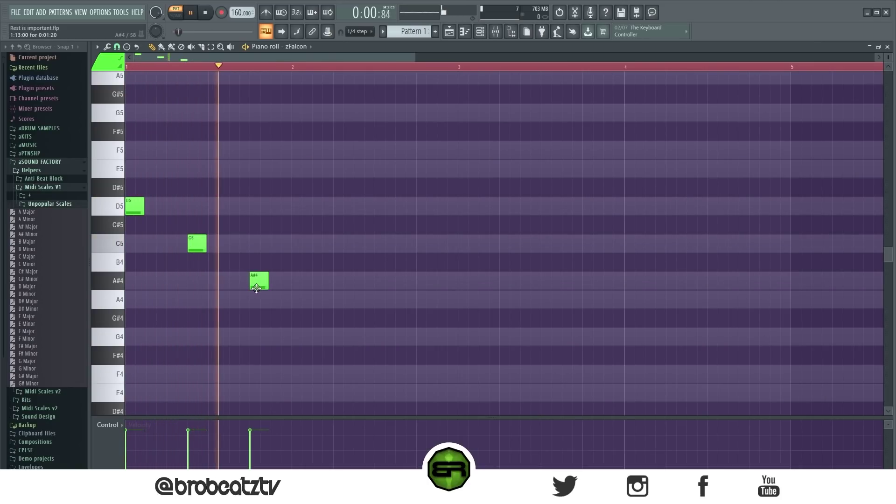
key(space)
Step: Lengthen the D5, C5 and A#4 notes together to about four steps each
key(ctrl+a)
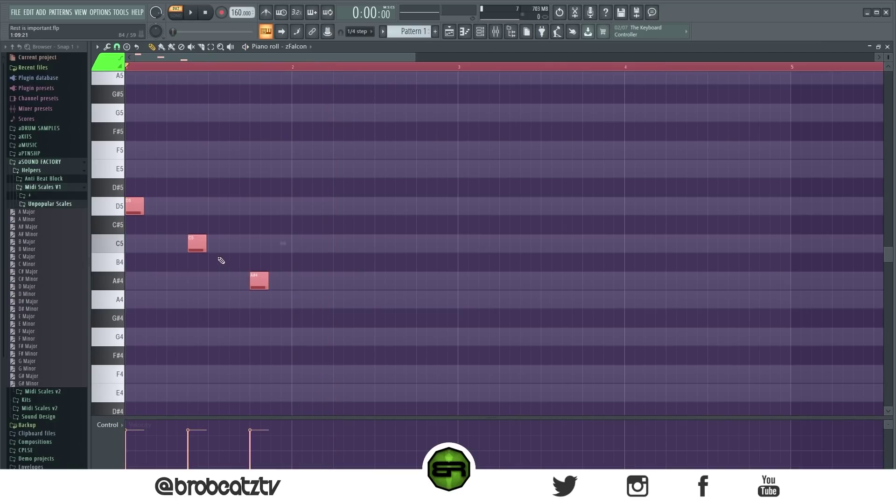
drag(206, 246, 229, 246)
ctrl+click(226, 302)
scroll(221, 289, up, 1)
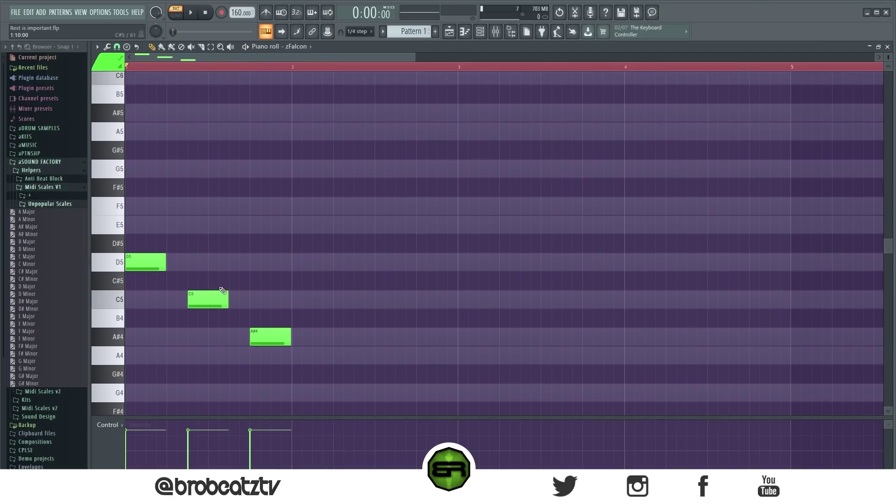
Step: Duplicate the three notes into bar 3 and swap the outer pitches so they rise A#4, C5, D5, then audition the pattern
key(ctrl+a)
drag(136, 260, 465, 336)
drag(602, 335, 602, 260)
key(space)
key(space)
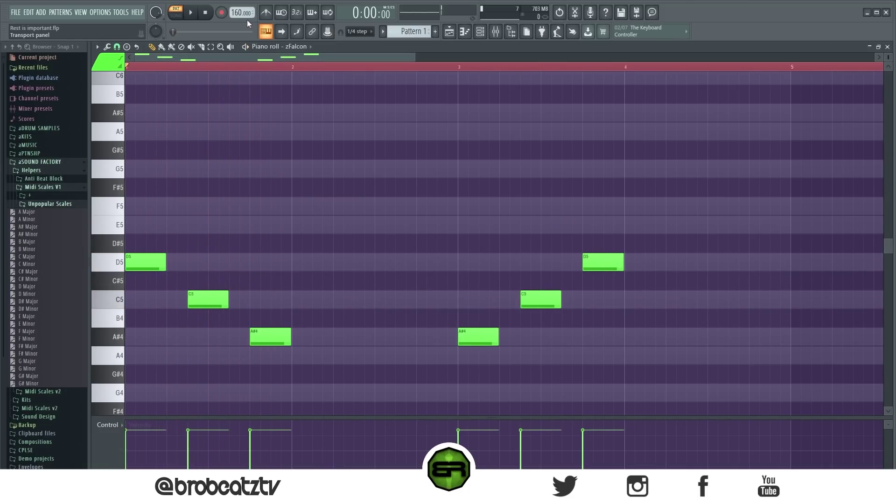
Step: Set the project tempo to 197 BPM while playing the pattern
key(space)
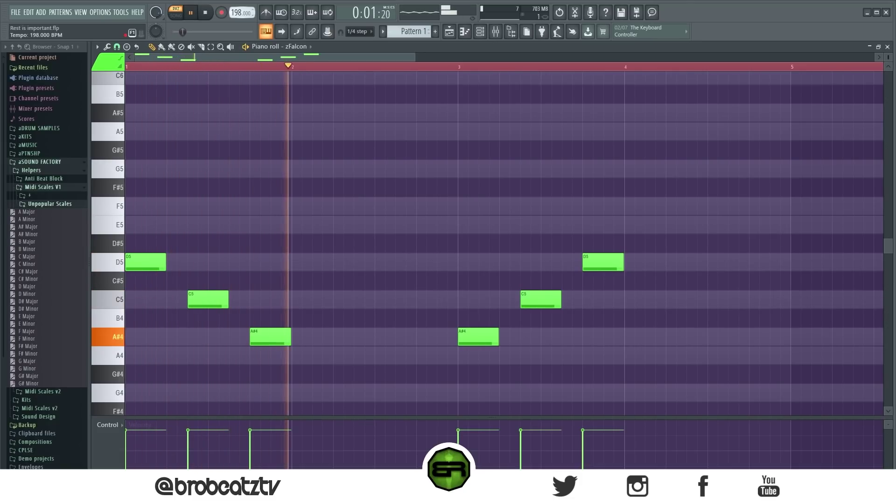
key(space)
key(space)
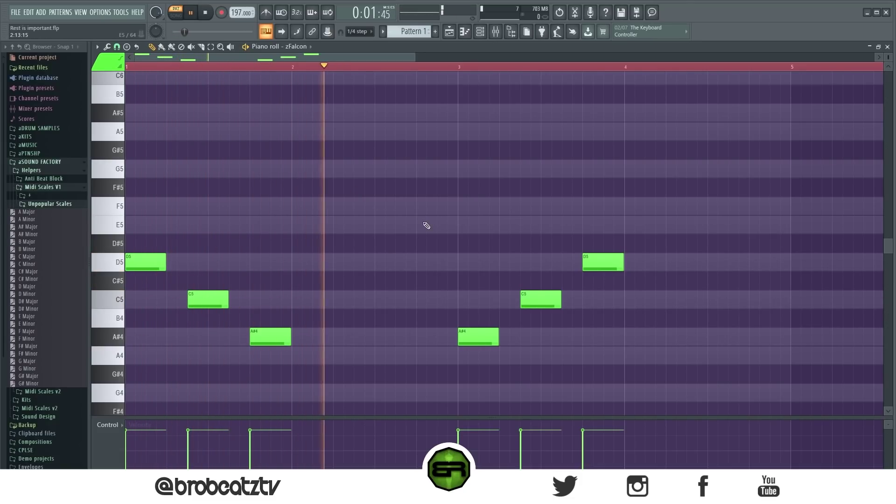
key(space)
Step: Layer a harmony copy above the melody, adjusted to F5, E5, D5 in bar 1 and D5, E5, F5 in bar 3, and audition it
key(ctrl+a)
drag(140, 264, 143, 201)
click(210, 207)
drag(205, 245, 207, 226)
drag(260, 281, 275, 260)
drag(12, 137, 67, 166)
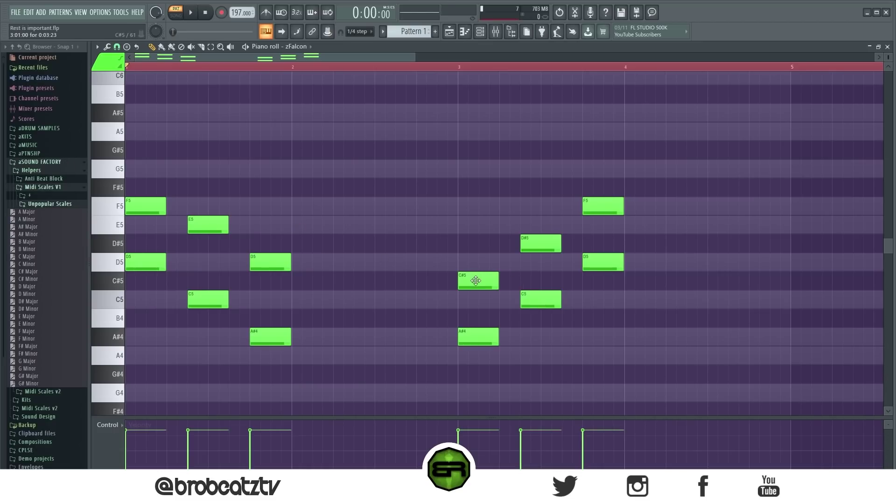
drag(472, 279, 472, 262)
drag(544, 242, 549, 223)
key(space)
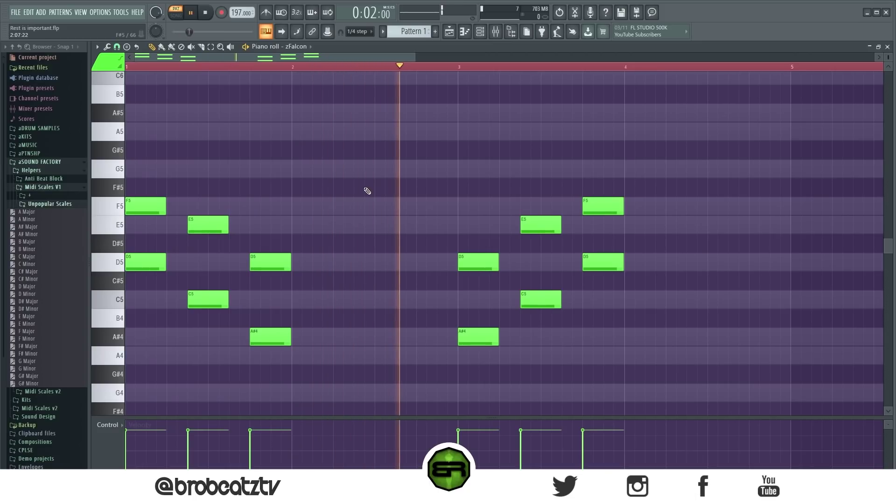
key(space)
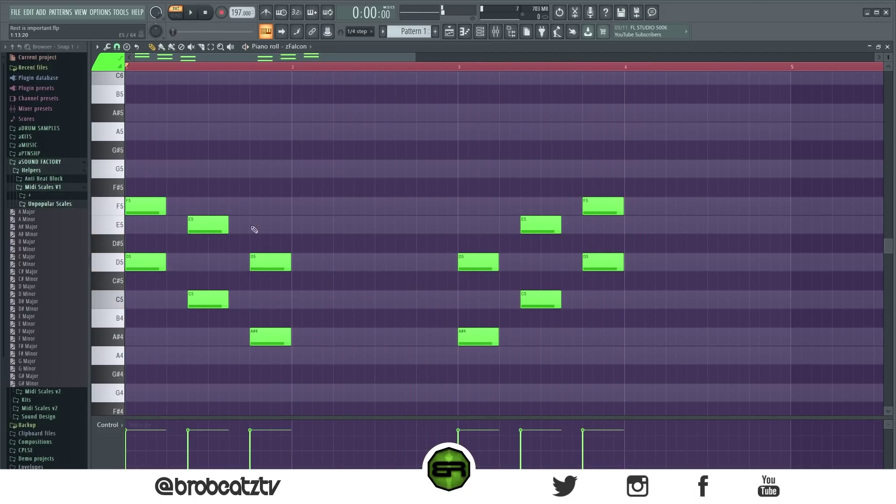
Step: Copy the six upper harmony notes four semitones higher to form a third voice starting on A5
ctrl+click(150, 206)
ctrl+click(208, 225)
ctrl+click(270, 262)
ctrl+click(476, 262)
ctrl+click(540, 225)
ctrl+shift+click(615, 201)
shift+drag(144, 203, 134, 132)
right_click(165, 173)
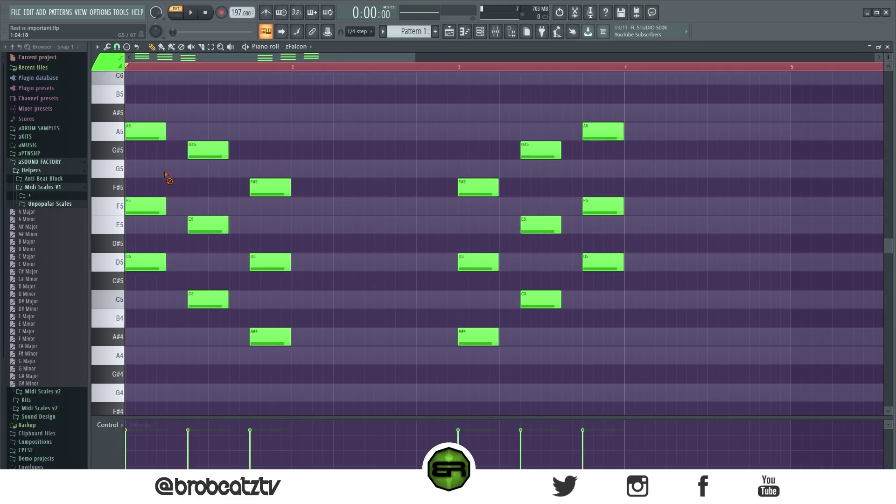
Step: Lower the third voice's G#5 notes to G5 and its F#5 notes to F5, and play the chords
drag(202, 150, 202, 169)
drag(280, 190, 280, 209)
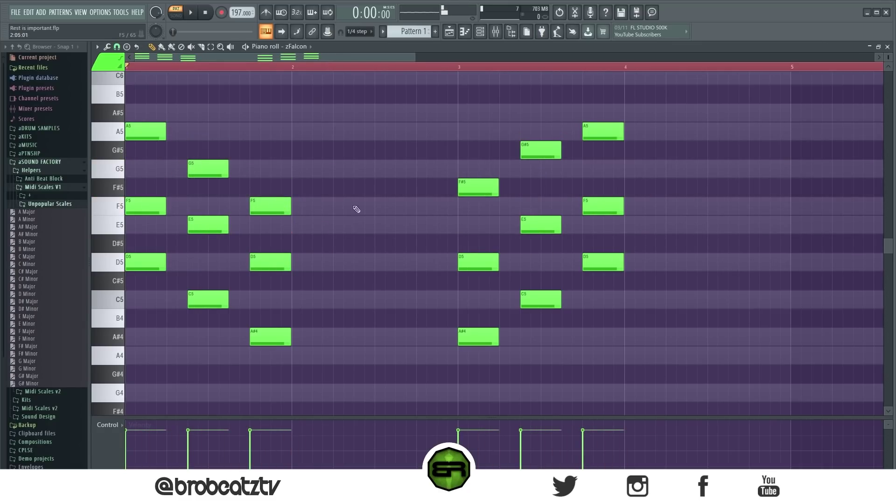
drag(481, 190, 483, 209)
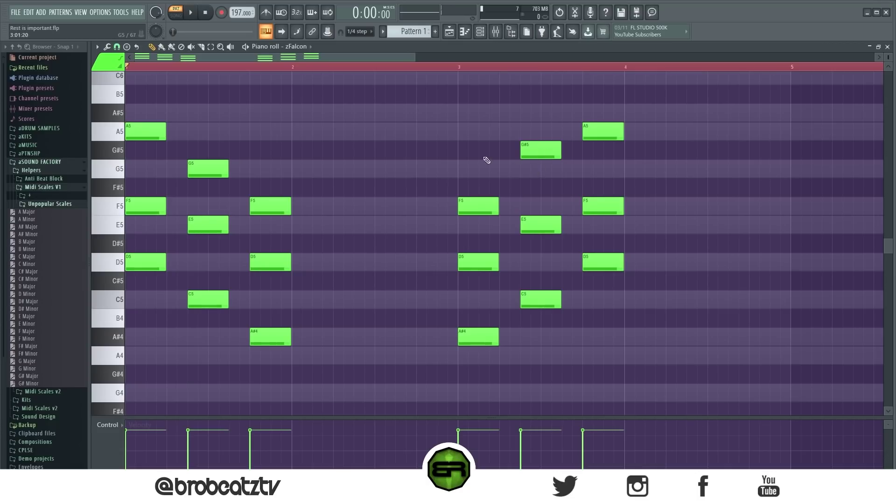
drag(556, 153, 556, 172)
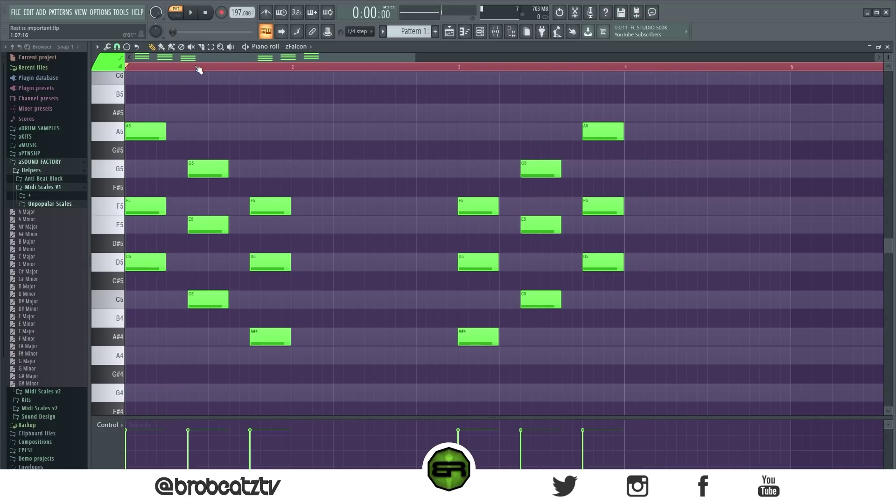
scroll(401, 55, down, 3)
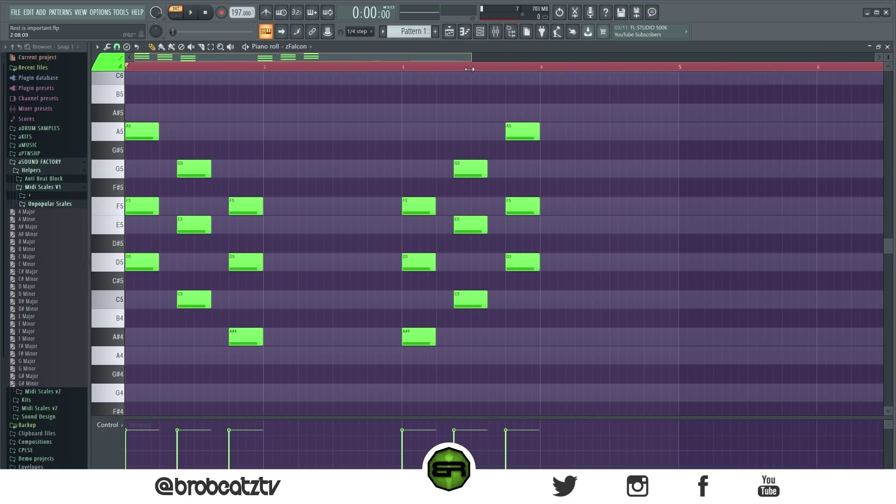
key(space)
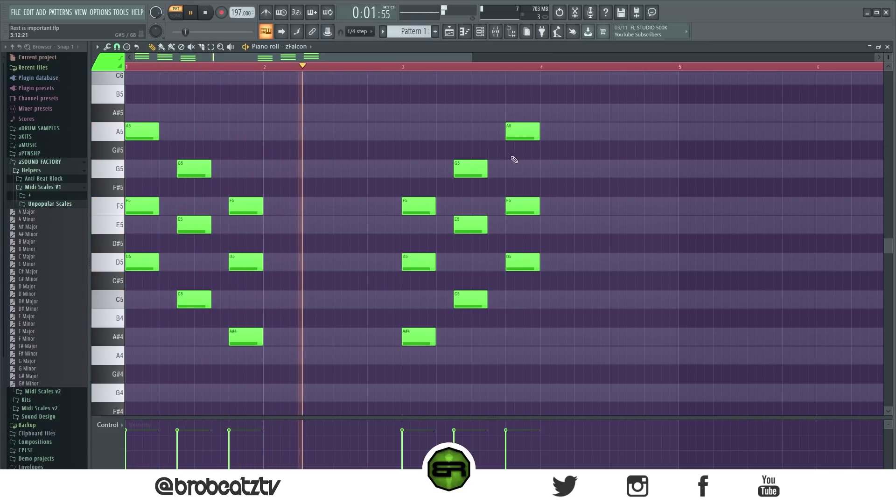
Step: Stop playback and raise the middle-voice notes of the chords one octave, leaving out the first chord in bar 3
key(space)
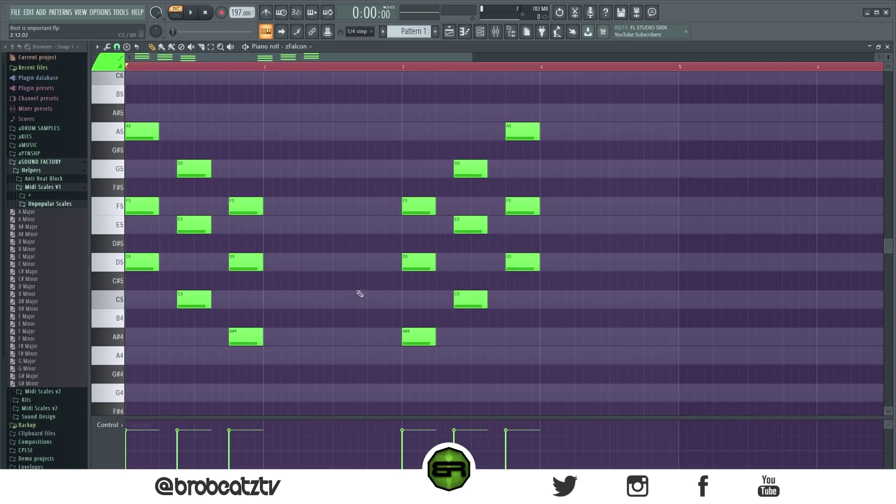
key(shift+r)
scroll(545, 191, down, 2)
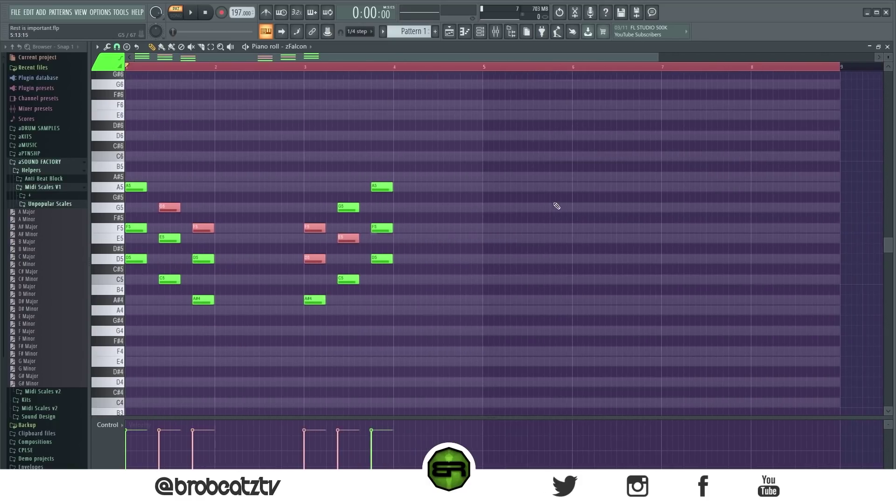
drag(427, 248, 137, 229)
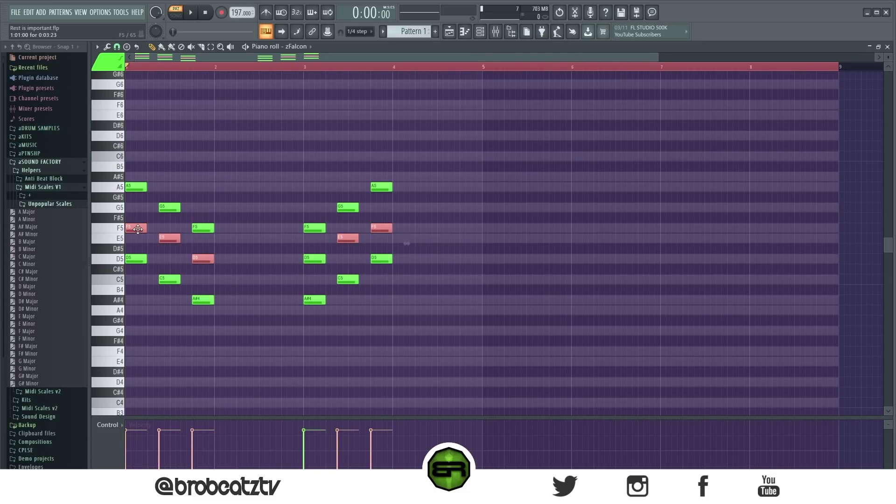
key(ctrl+Up)
scroll(122, 233, up, 1)
click(460, 201)
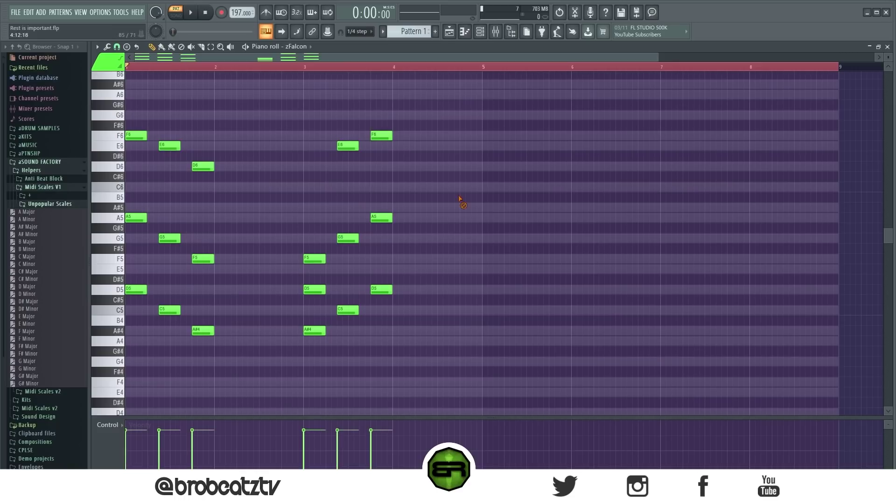
Step: Raise the D5 note at the start of bar 3 one octave to D6 and audition the chords
click(319, 286)
key(ctrl+Up)
key(space)
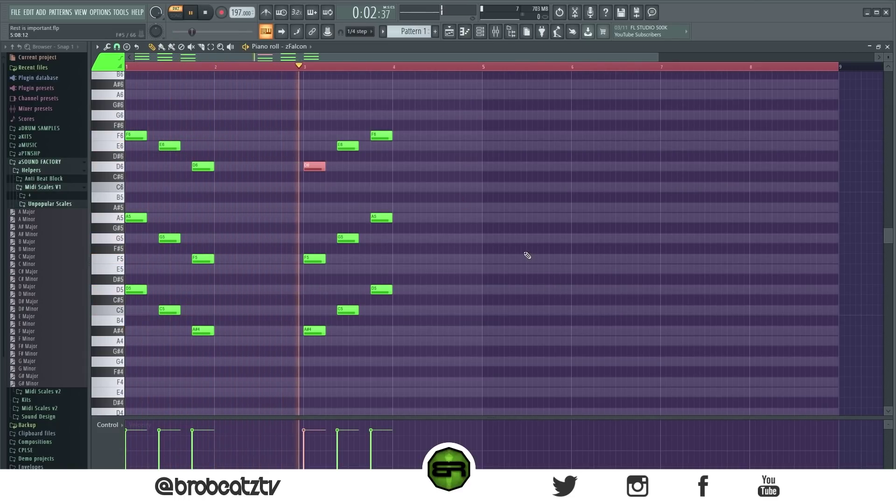
key(space)
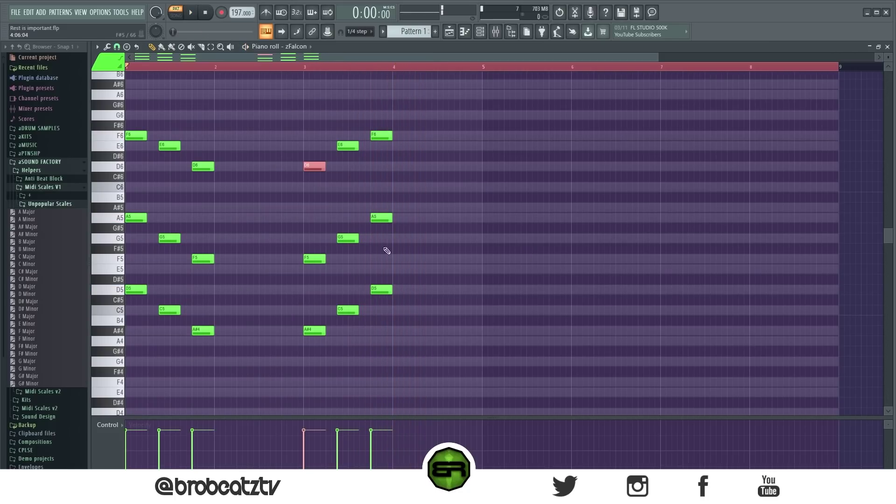
Step: Duplicate the whole chord progression directly after itself, starting at bar 5, and clear the note selection
key(ctrl+a)
key(ctrl+b)
key(ctrl+d)
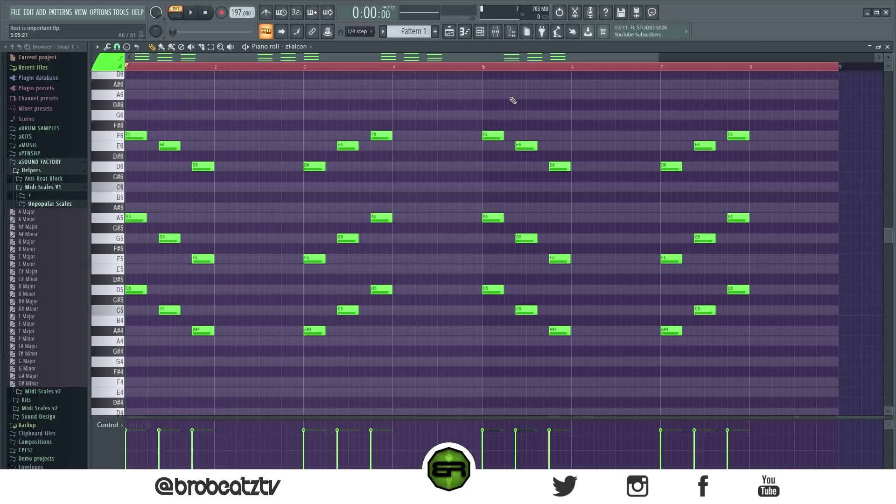
drag(479, 131, 548, 154)
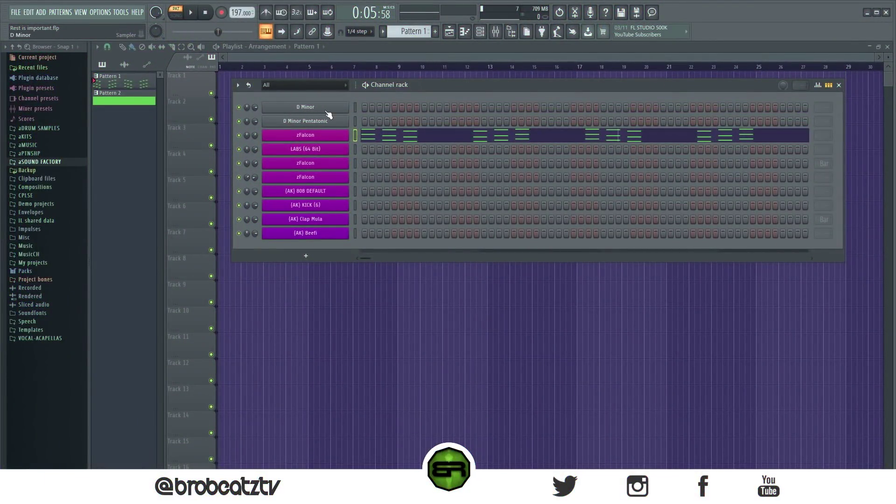
Step: Load the Minor Pentatonic scale from Midi Scales V1 into the D Minor Pentatonic channel and open its piano roll
click(59, 164)
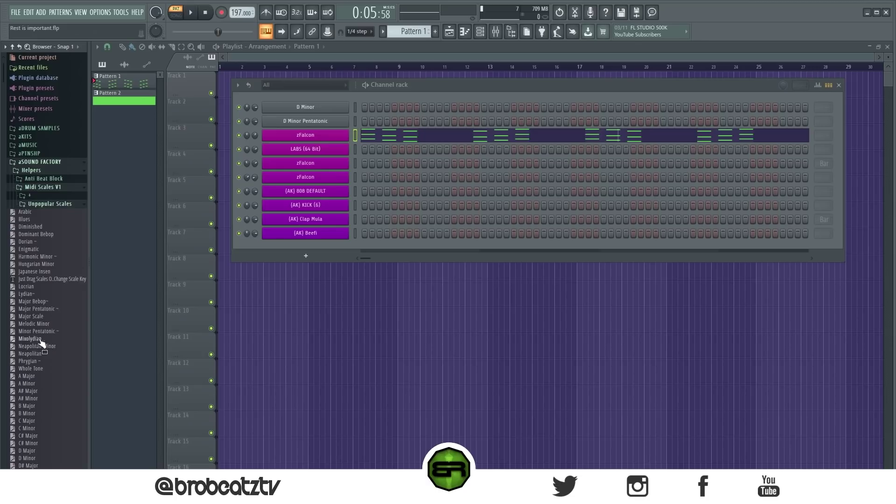
drag(29, 333, 328, 122)
click(390, 122)
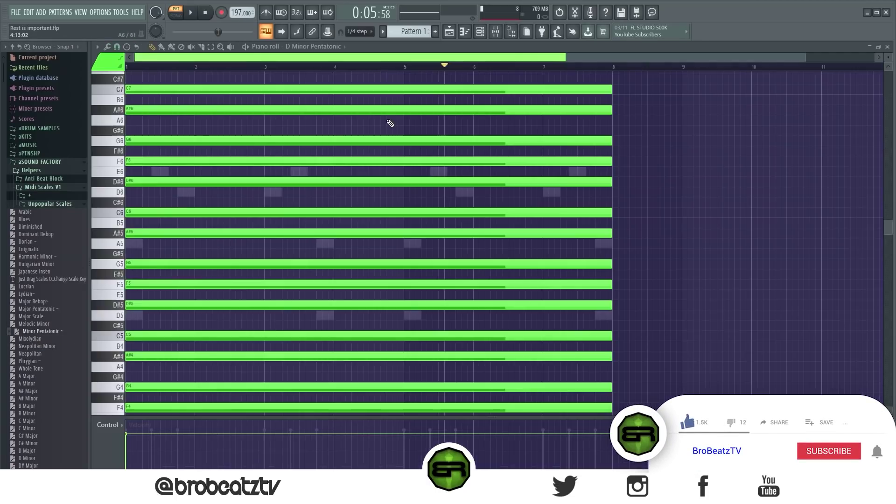
Step: Extend all scale notes to the start of bar 9 and transpose them to D minor pentatonic
key(ctrl+a)
drag(611, 112, 682, 112)
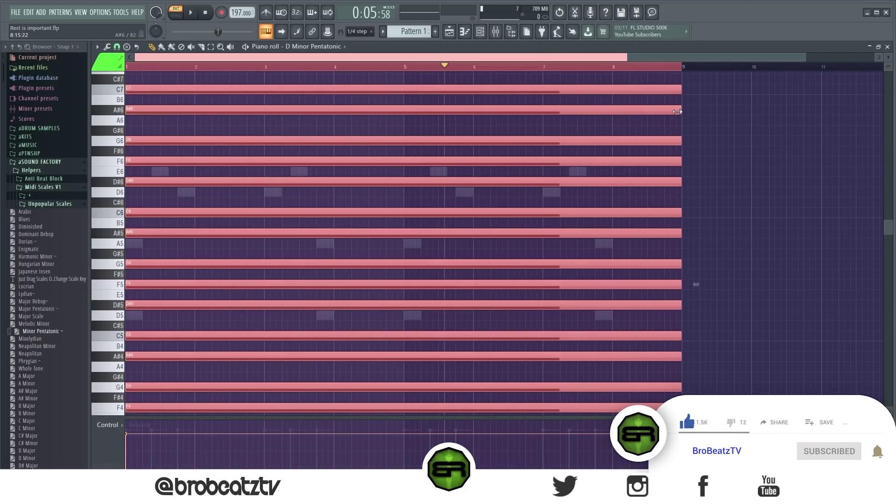
scroll(450, 166, down, 10)
scroll(140, 243, up, 6)
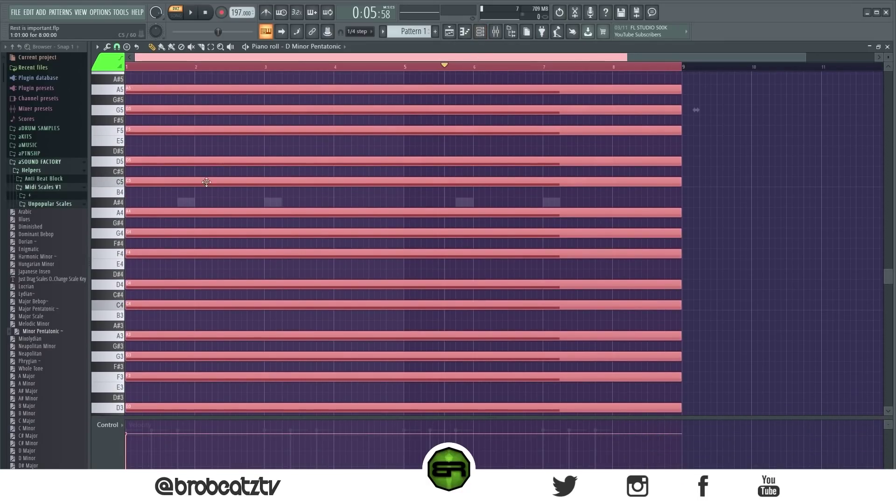
click(749, 196)
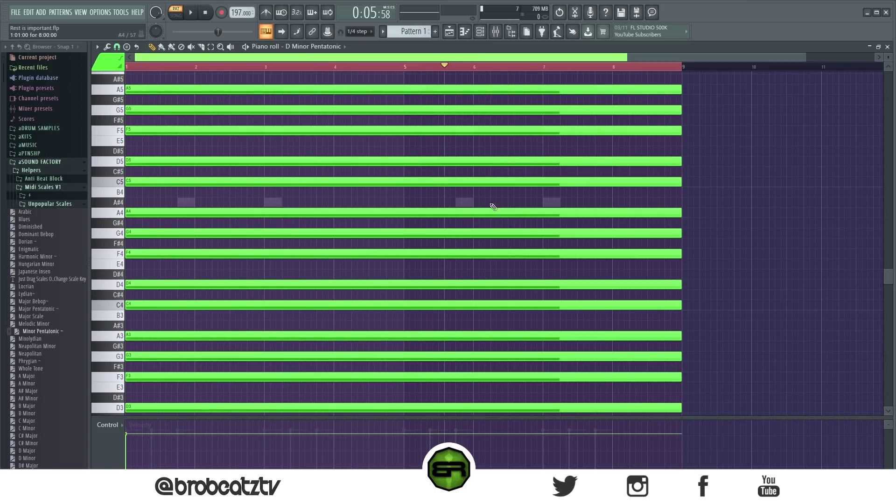
click(371, 69)
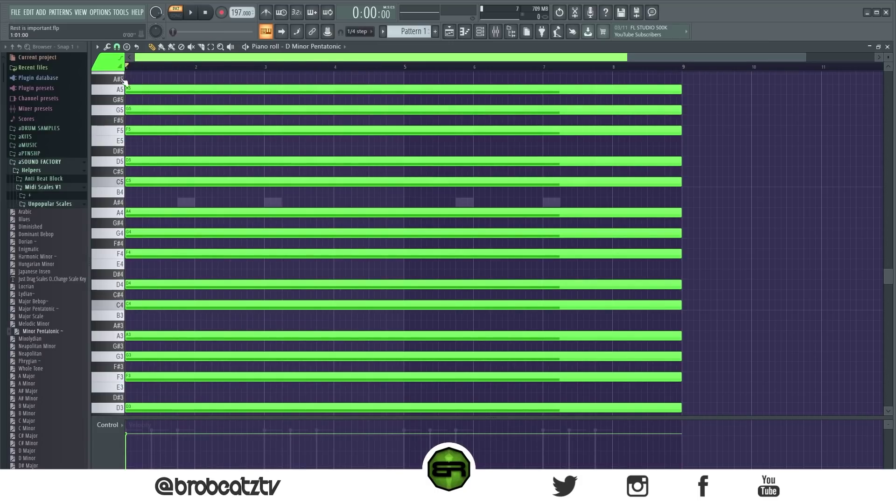
click(54, 161)
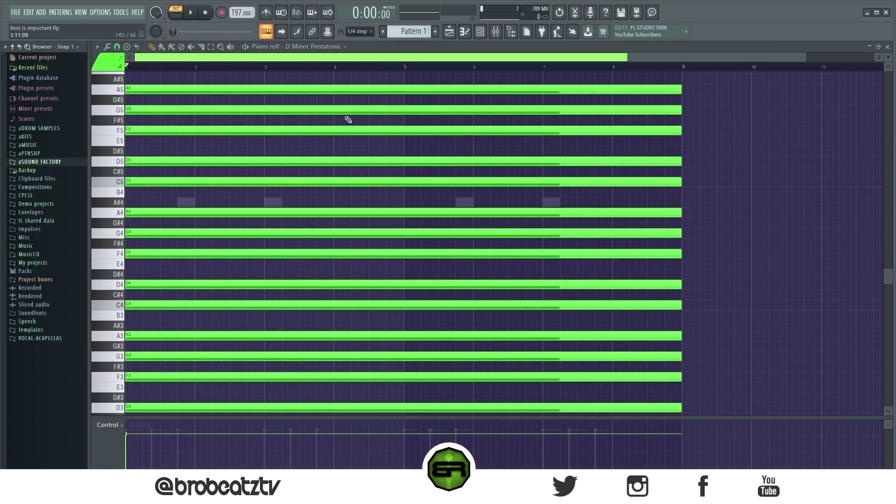
Step: Check the instruments loaded in the first zFalcon channel and the LABS channel, closing each plugin window
click(481, 31)
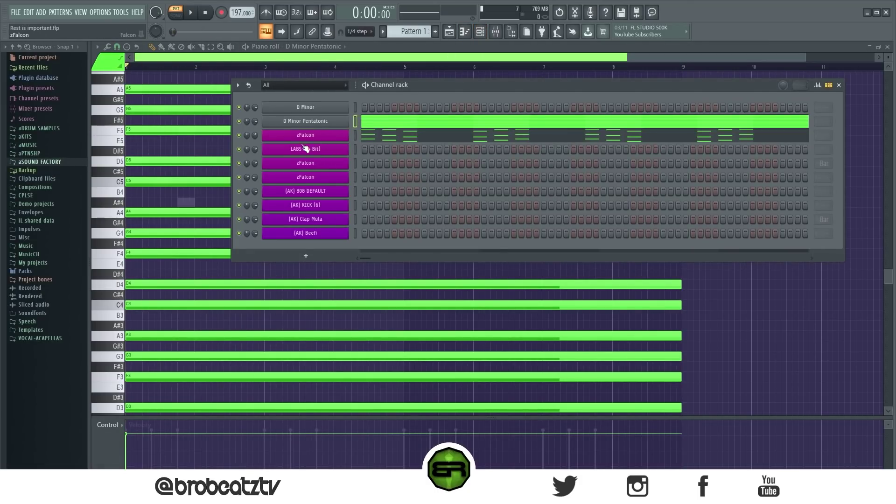
click(304, 137)
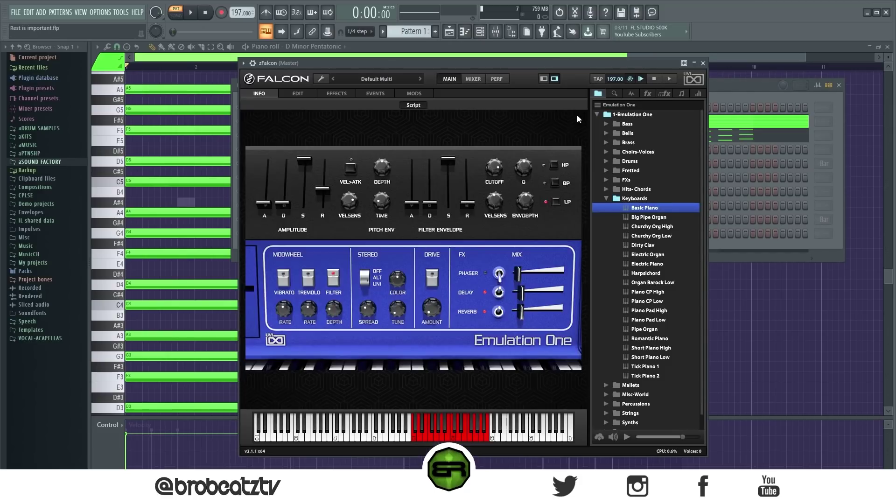
click(698, 64)
click(336, 150)
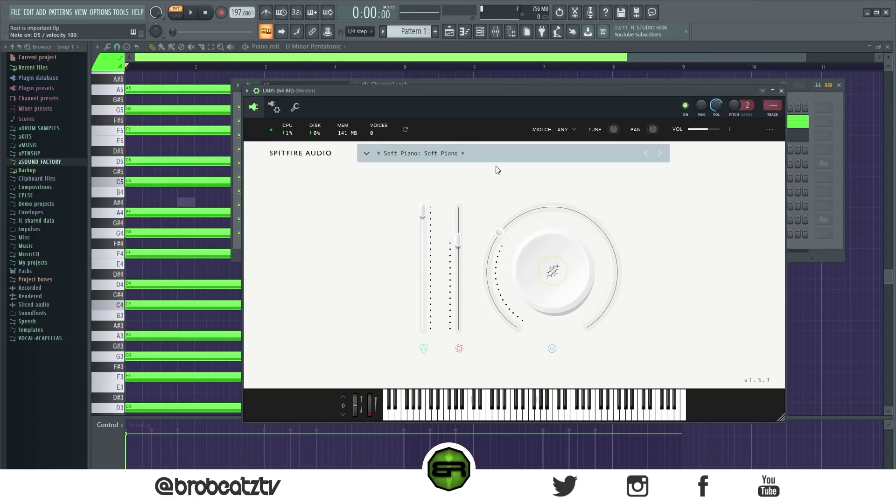
click(781, 92)
Step: Copy the chord notes from the first zFalcon channel and paste them into the LABS (64 Bit) channel
right_click(328, 140)
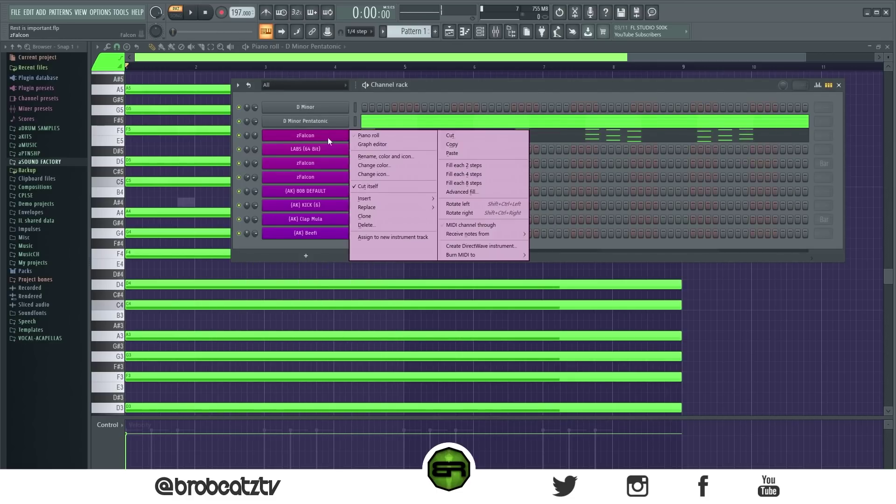
click(476, 144)
right_click(320, 154)
click(463, 164)
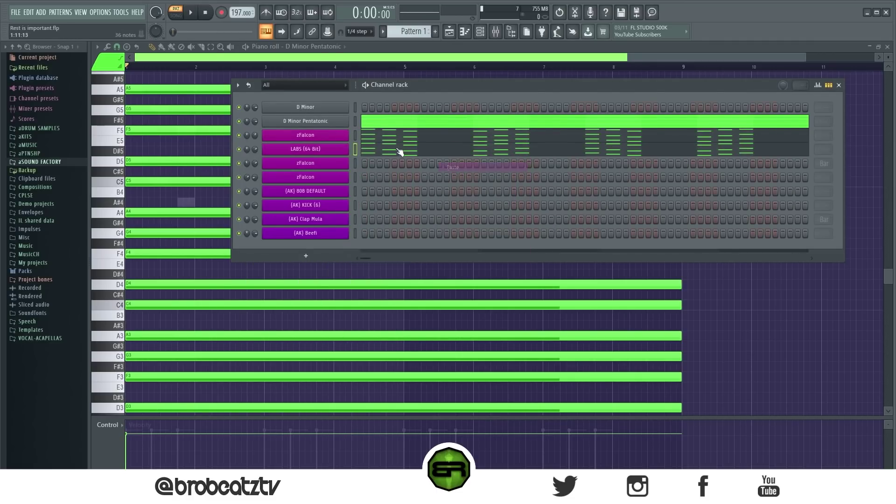
Step: Open the LABS piano roll and apply legato to all its chord notes, filling the gaps up to each following note
click(399, 150)
scroll(398, 150, up, 4)
key(ctrl+a)
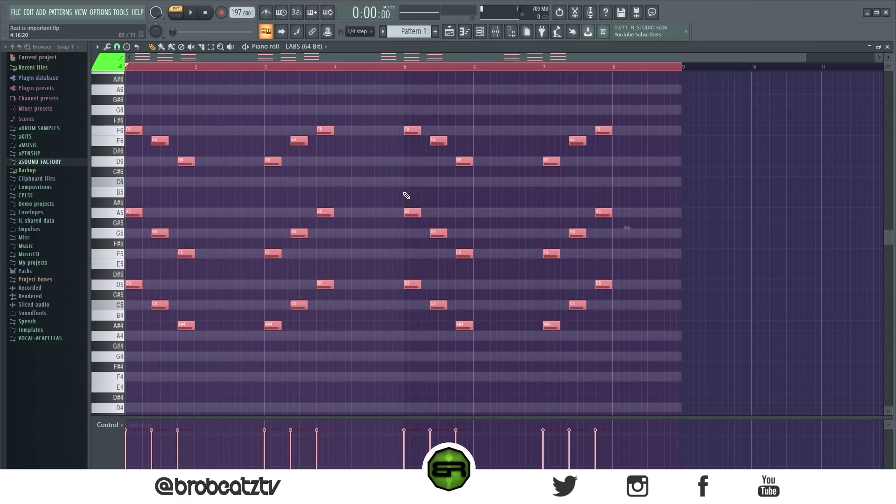
key(ctrl+l)
key(ctrl+d)
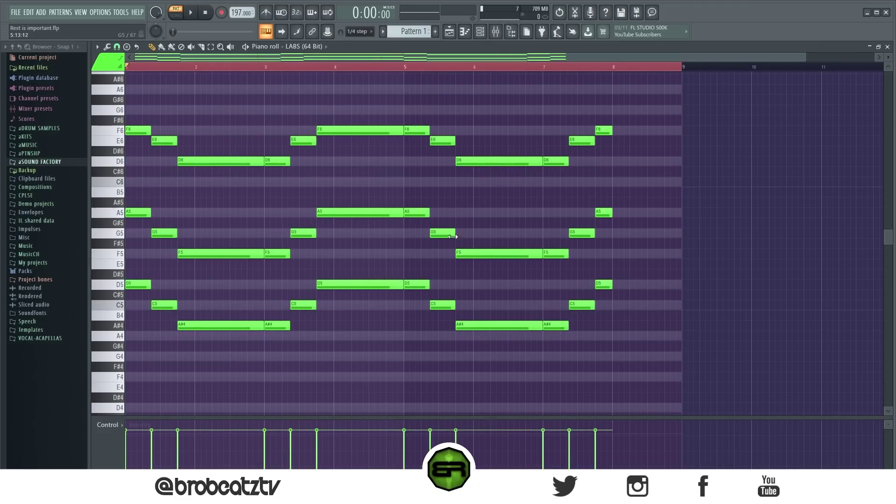
scroll(442, 244, up, 1)
key(ctrl+a)
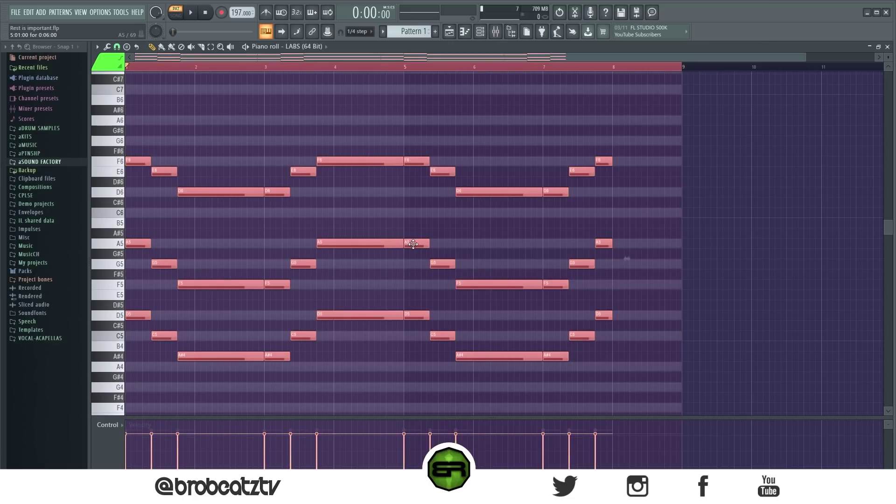
key(ctrl+d)
Step: Play Pattern 1 to audition the LABS chords together with the zFalcon chords
key(space)
click(481, 35)
key(space)
key(space)
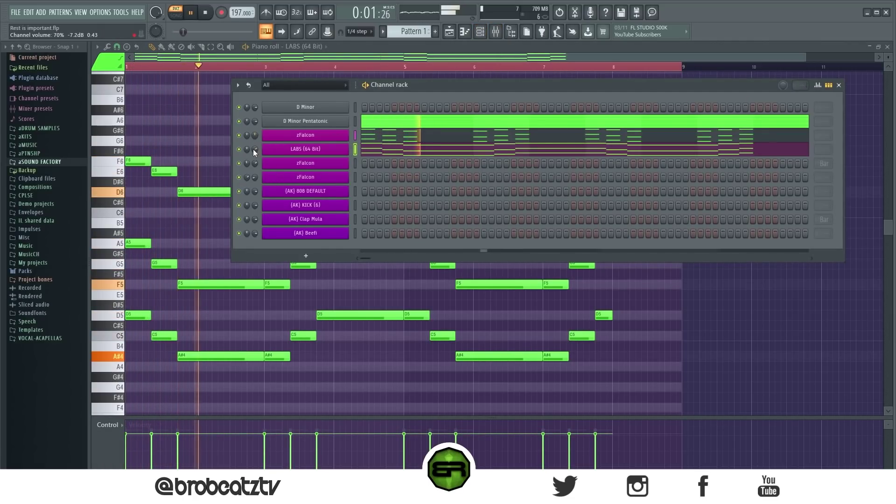
right_click(202, 145)
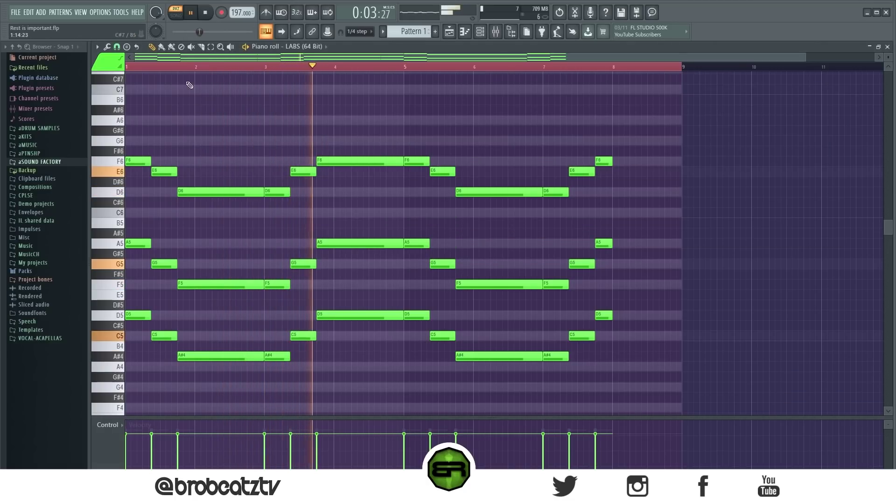
key(space)
Step: Set the piano roll snap to 1/3 beat for the LABS part
scroll(191, 61, up, 3)
scroll(191, 60, up, 2)
scroll(180, 186, up, 3)
scroll(183, 169, down, 1)
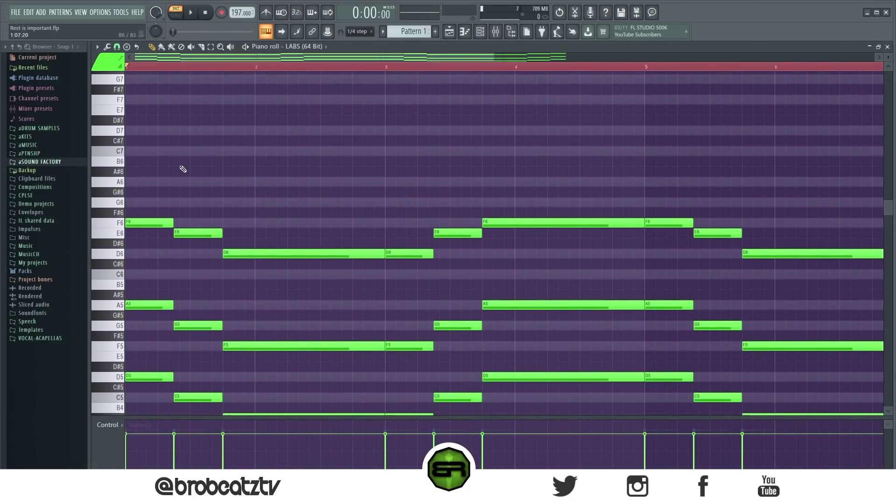
click(116, 47)
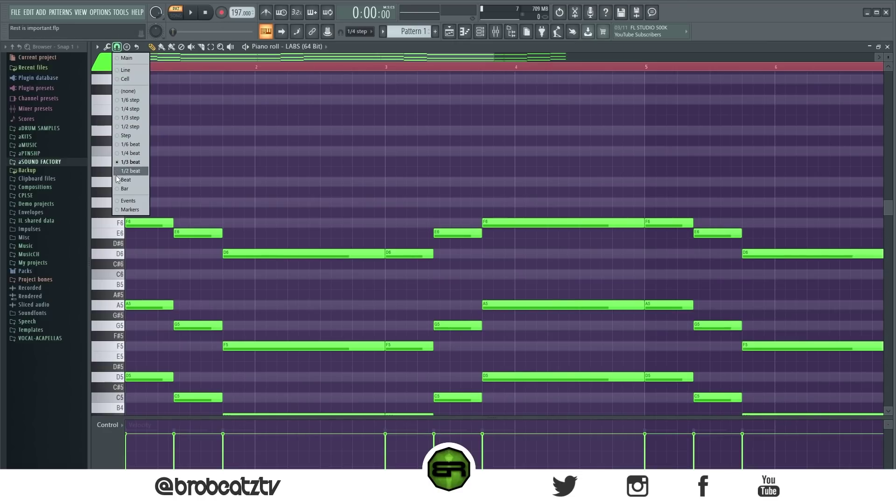
click(147, 162)
Step: Add short overlapping melody notes G6, A6, G6 and F6 above the bar 1 chords and audition them
click(140, 204)
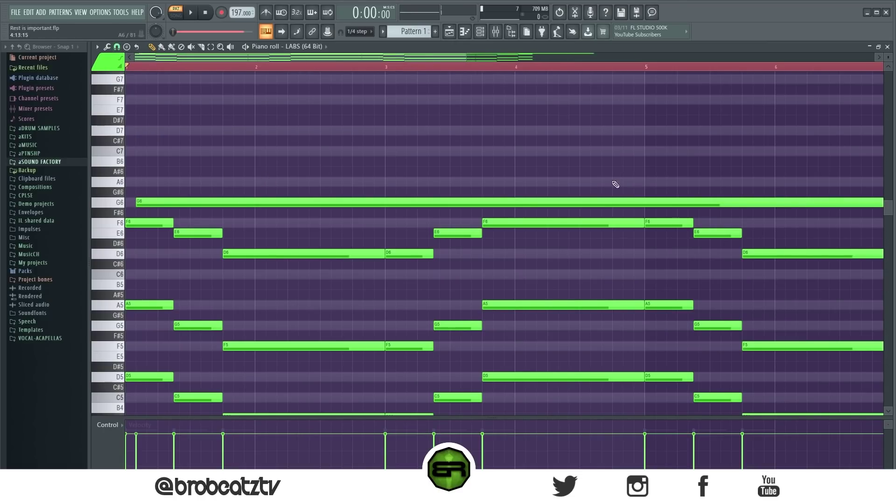
right_click(468, 206)
click(142, 204)
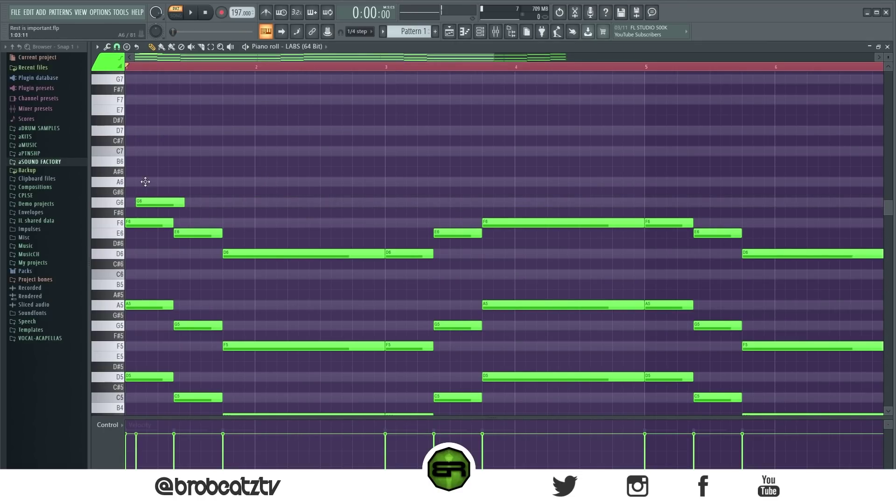
click(149, 182)
key(space)
click(194, 203)
click(231, 223)
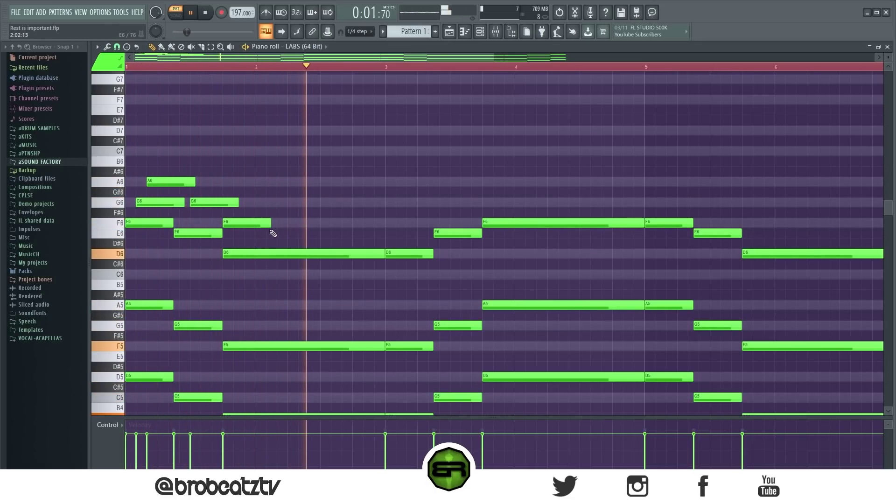
key(space)
Step: Add melody notes A6, C7, A6 and G6 above the bar 3 chords and play the pattern
click(386, 182)
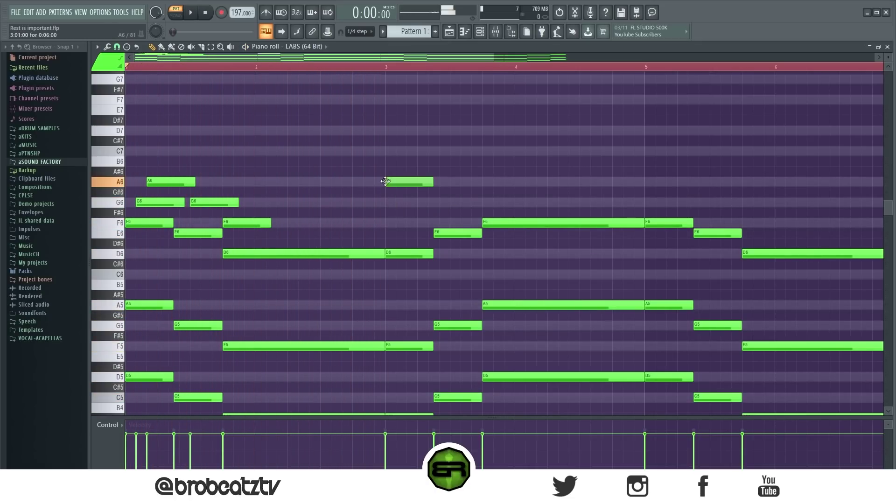
click(406, 151)
click(452, 182)
click(484, 203)
key(space)
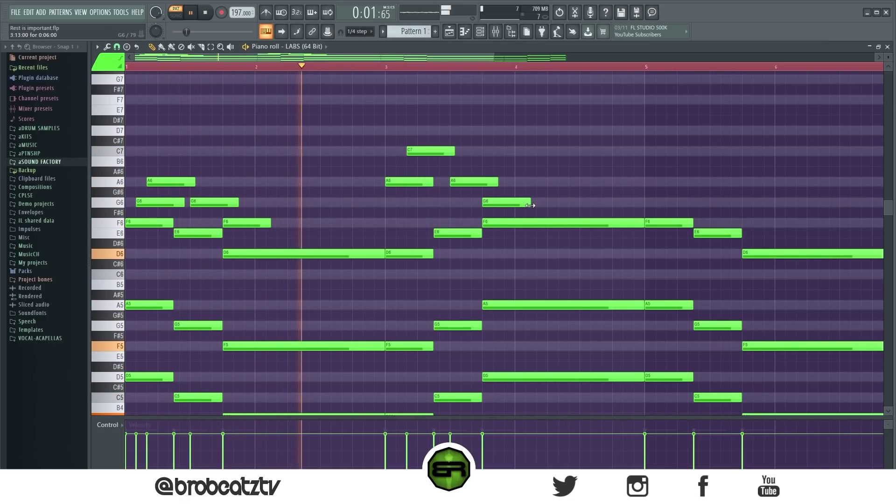
Step: Move the first A6 note of bar 3 a third of a beat later and replay the pattern
drag(404, 181, 415, 181)
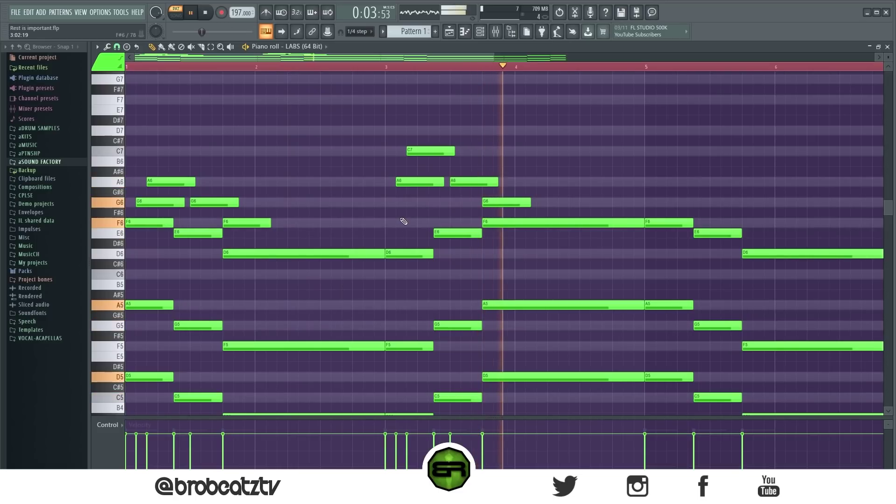
key(space)
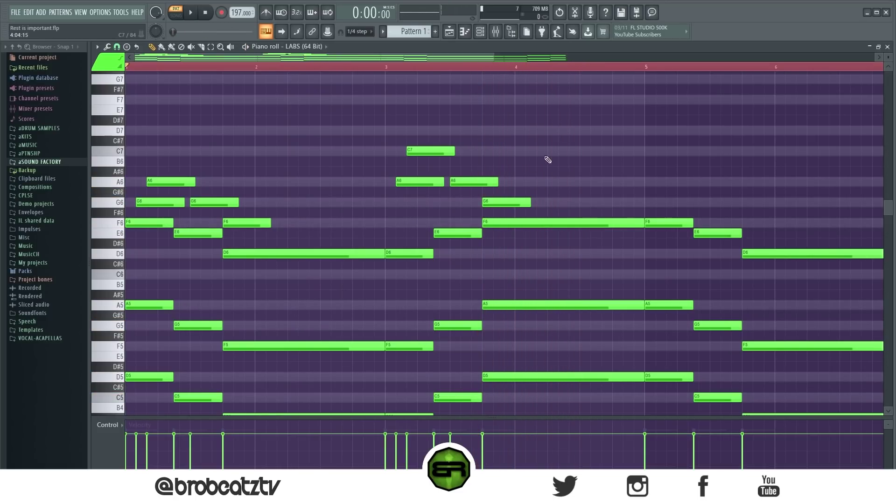
key(space)
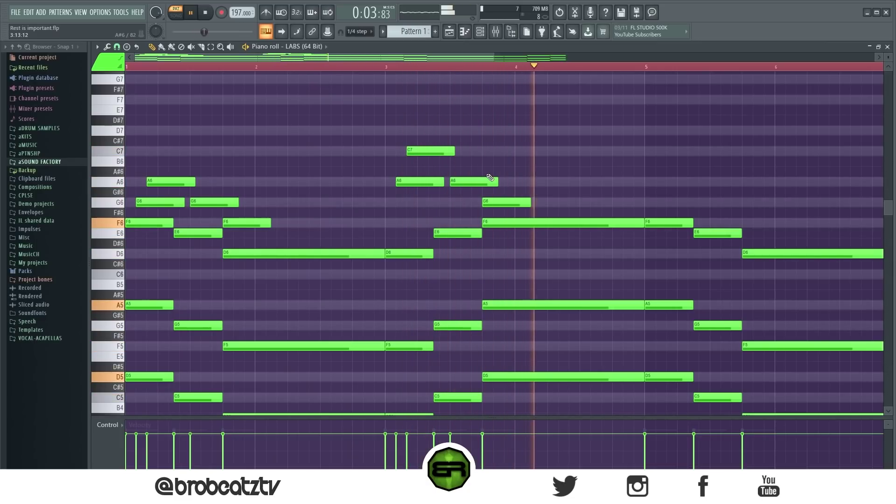
Step: Add melody notes C7 and D7 and a short A6 in the second half of bar 4, auditioning from bar 3
click(583, 150)
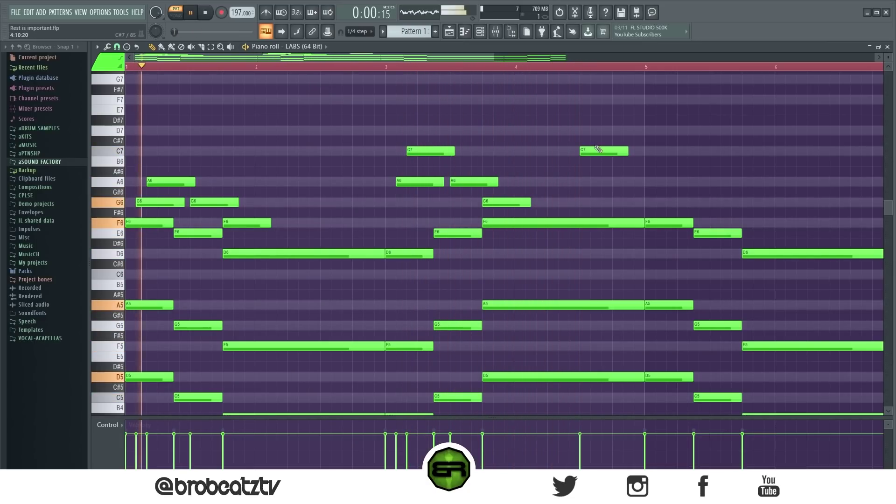
click(376, 76)
click(395, 67)
right_click(396, 77)
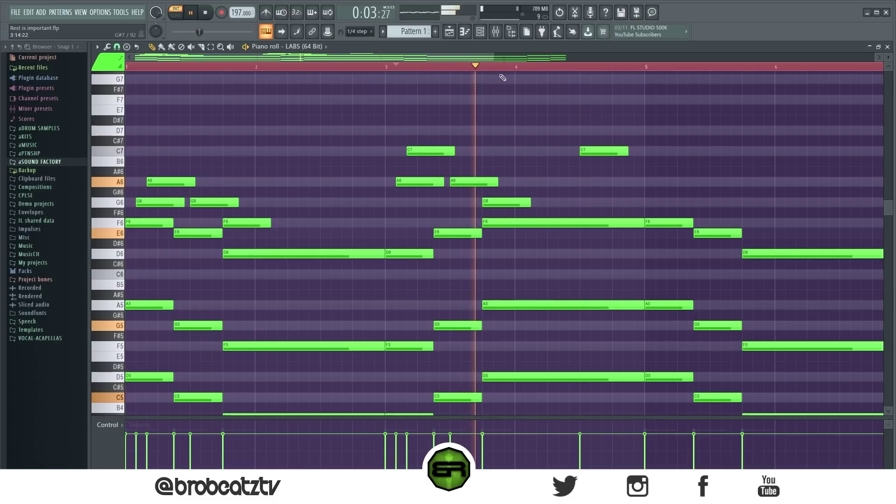
key(space)
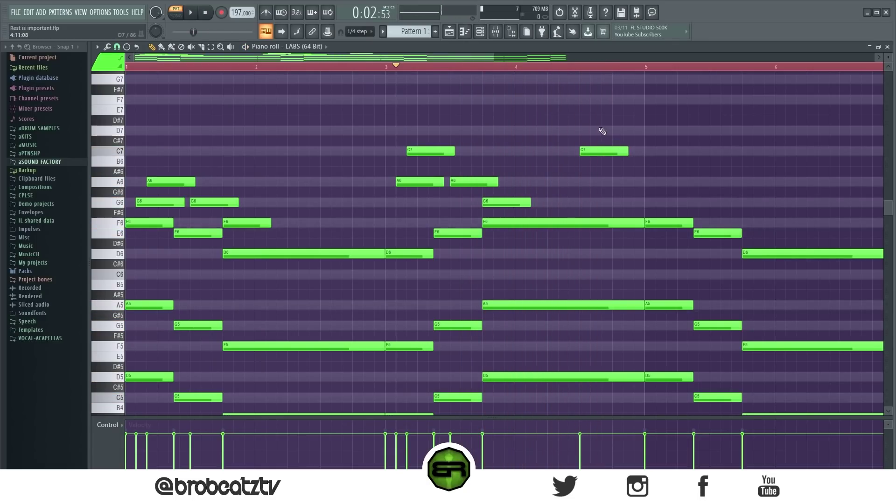
click(602, 130)
click(625, 181)
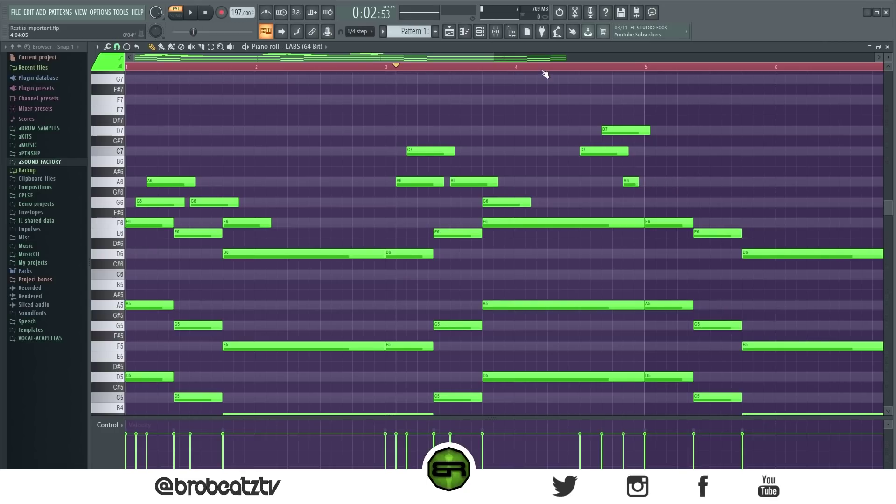
Step: Duplicate the melody of bars 1–4 into bars 5–8 and move the copied G6 at the end of bar 7 to the start of bar 8
scroll(545, 74, down, 3)
drag(535, 106, 304, 208)
drag(253, 137, 503, 201)
click(463, 194)
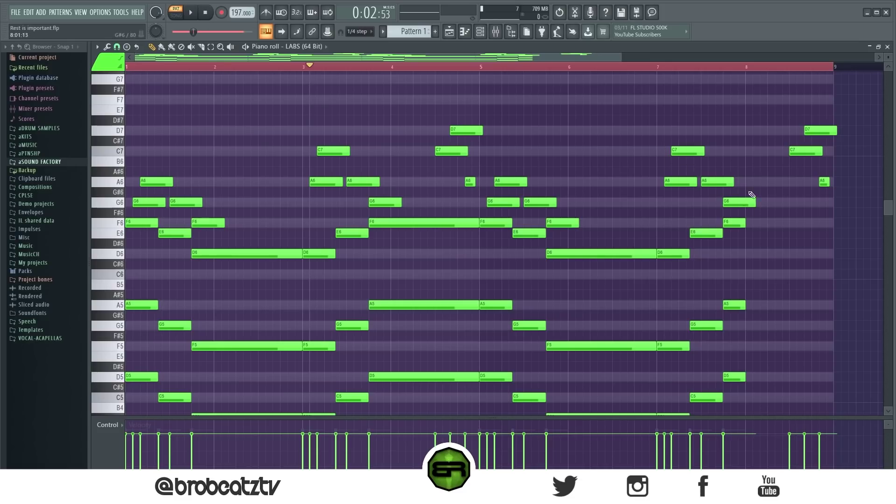
drag(735, 201, 700, 244)
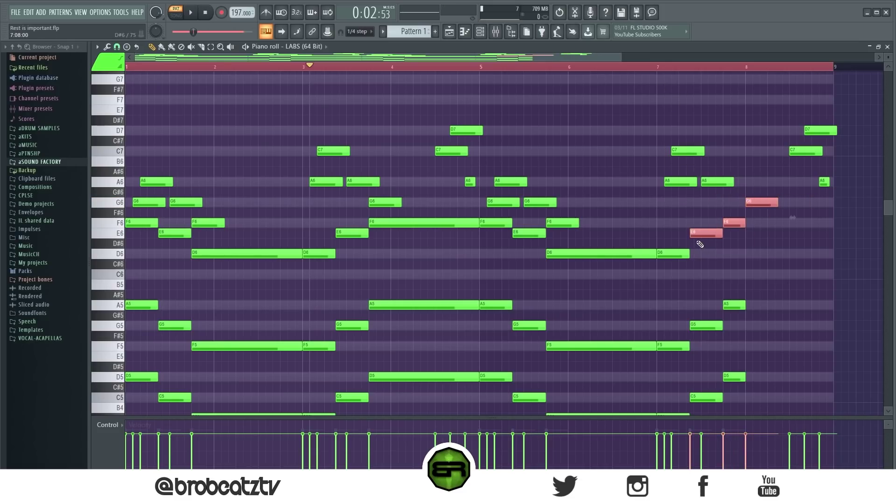
ctrl+click(523, 78)
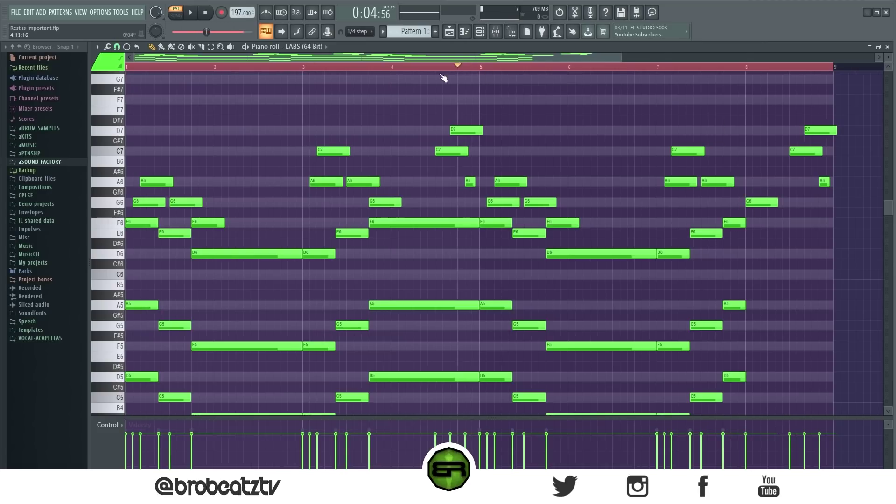
Step: Lengthen the short A6 at the end of bar 4 until just past the start of bar 5 and play from bar 3
key(space)
key(space)
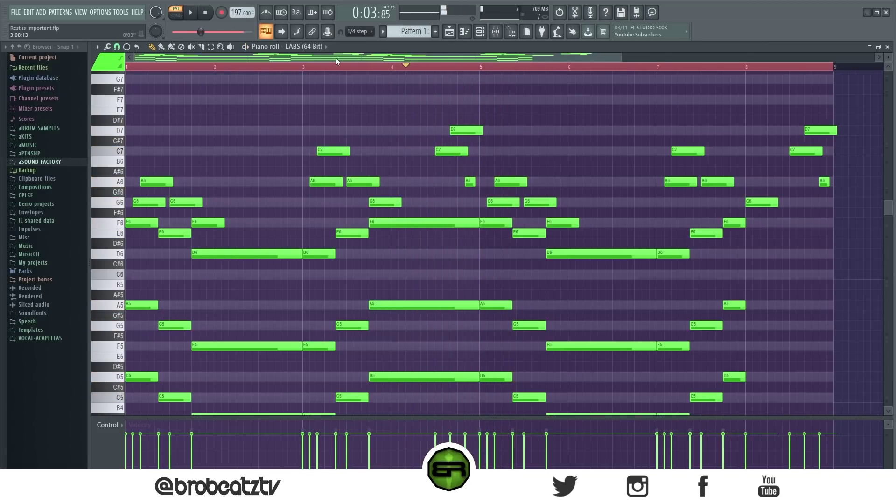
click(332, 67)
key(space)
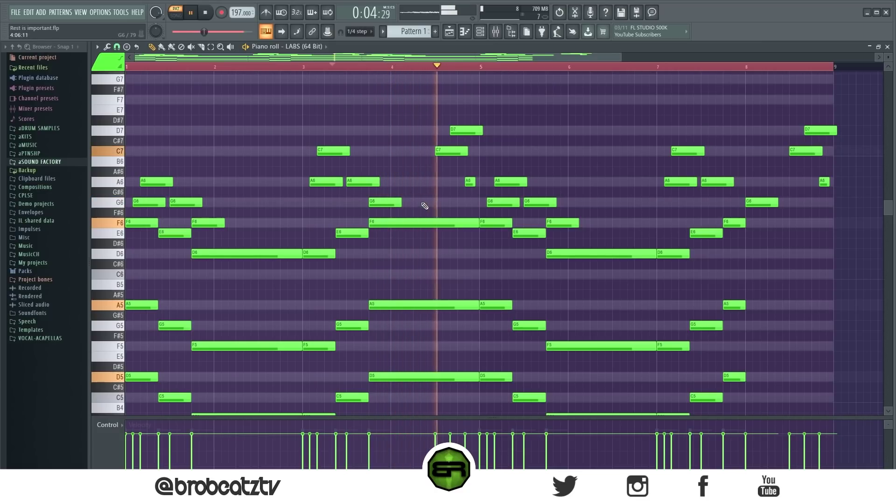
key(space)
click(480, 183)
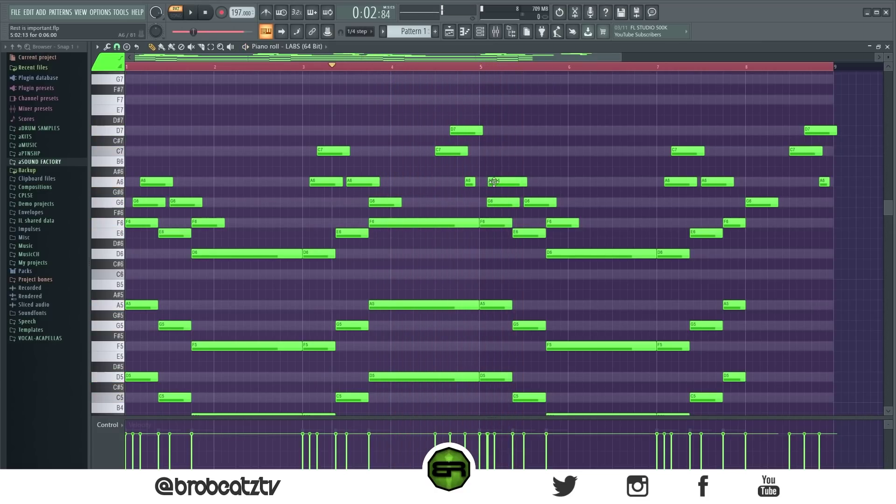
key(space)
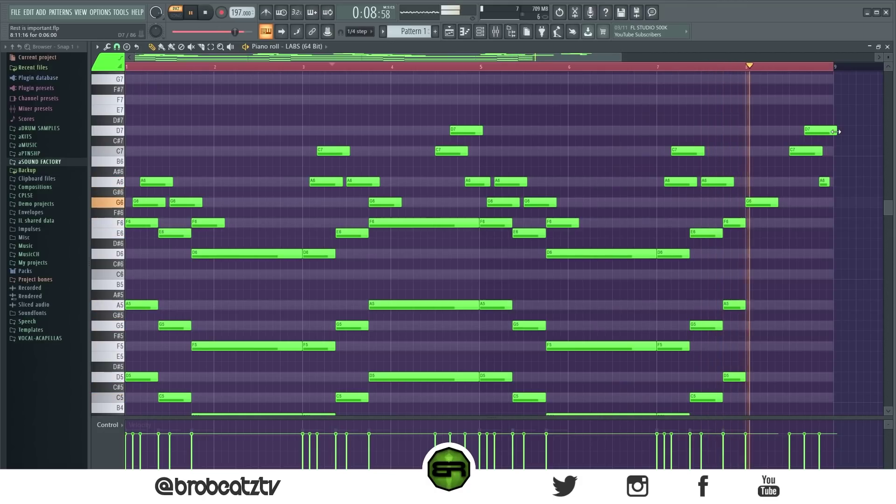
Step: Shorten the final D7 and the second A6 of bar 7, checking the melody's ending by playback
drag(835, 132, 829, 131)
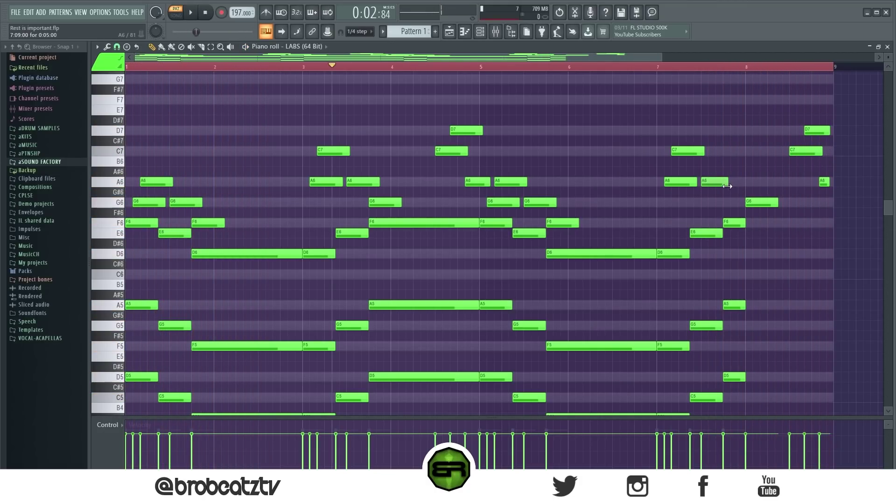
drag(728, 186, 725, 185)
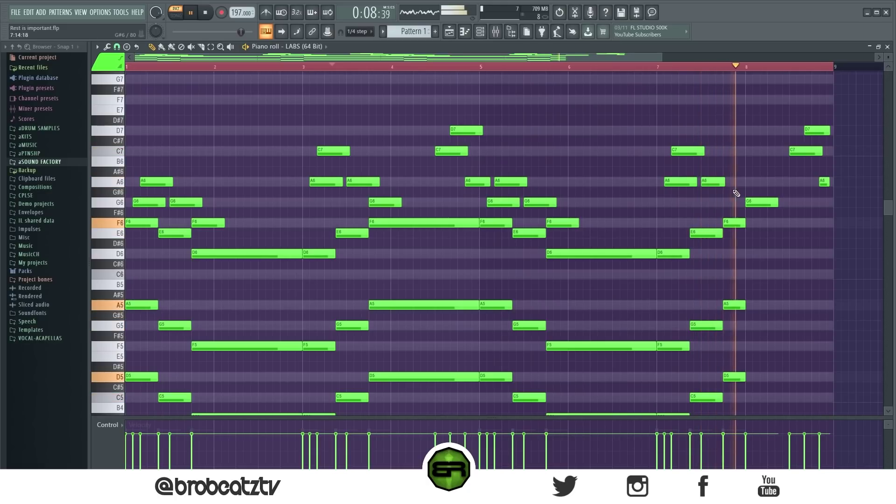
key(space)
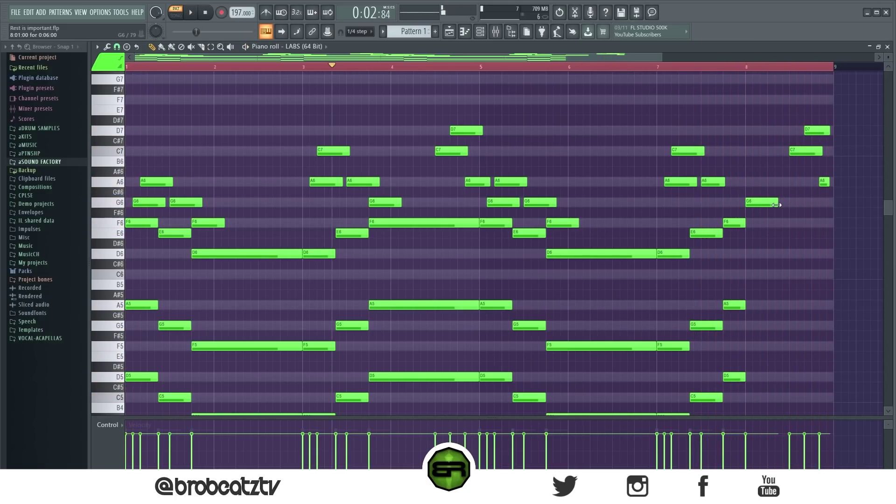
Step: Lengthen the G6 in bar 8 slightly, then select all melody notes above the chords and recolor them yellow
drag(826, 132, 660, 208)
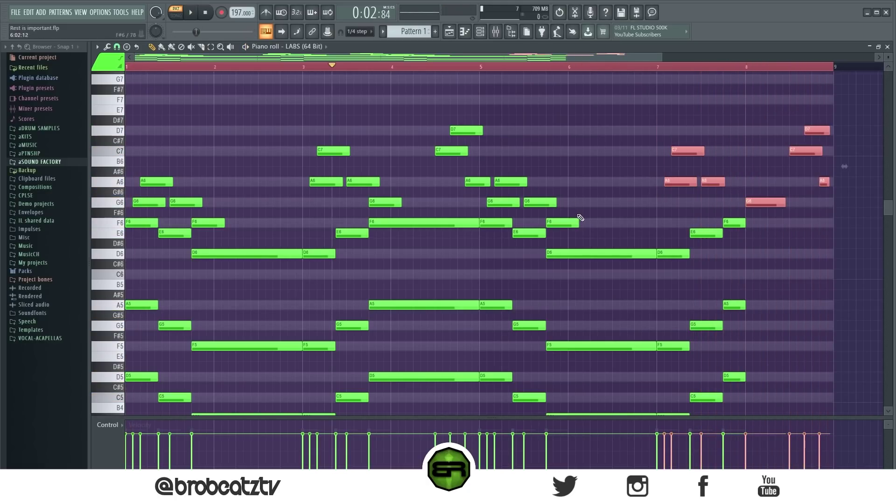
drag(538, 200, 475, 205)
drag(480, 150, 436, 117)
drag(391, 136, 300, 207)
drag(244, 158, 131, 204)
click(107, 60)
click(103, 99)
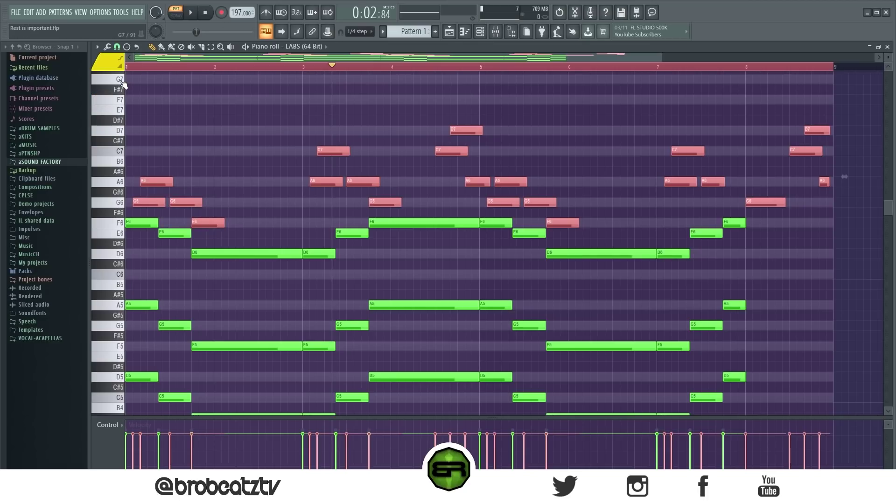
key(alt+c)
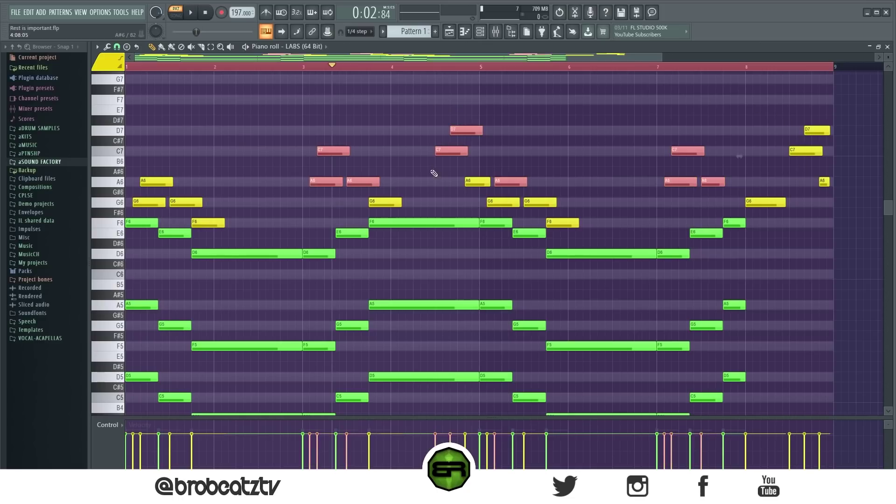
key(alt+c)
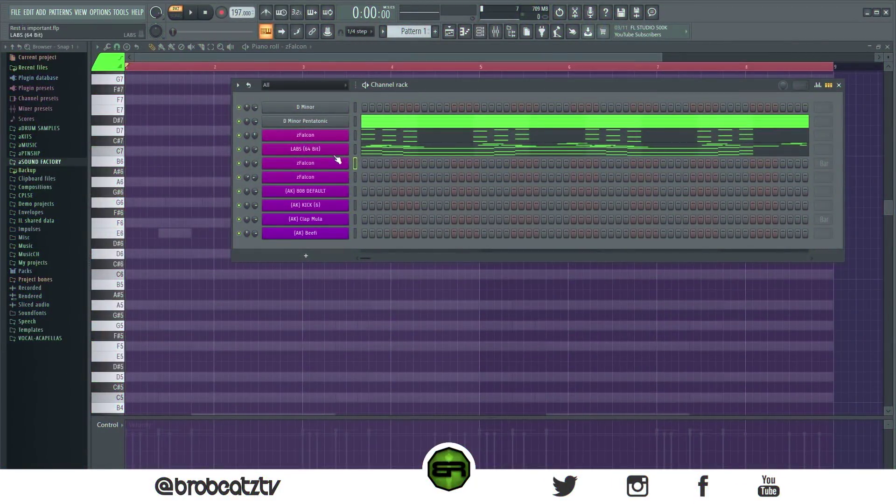
Step: Open the zFalcon instrument below LABS and audition its LoFi Dreams preset Limbo
click(310, 164)
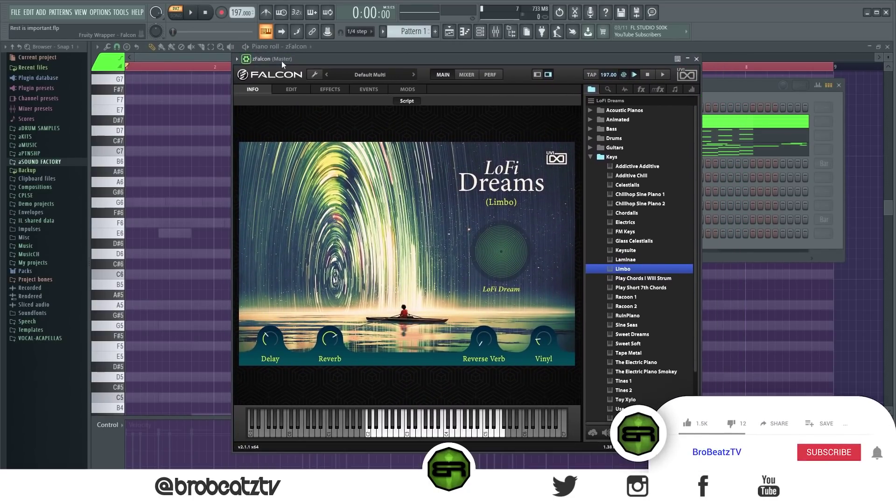
drag(281, 71, 317, 71)
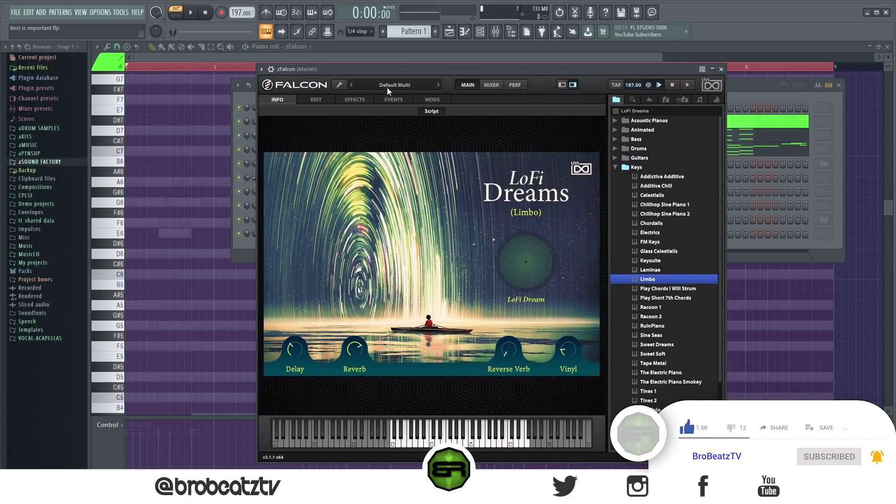
drag(387, 70, 386, 58)
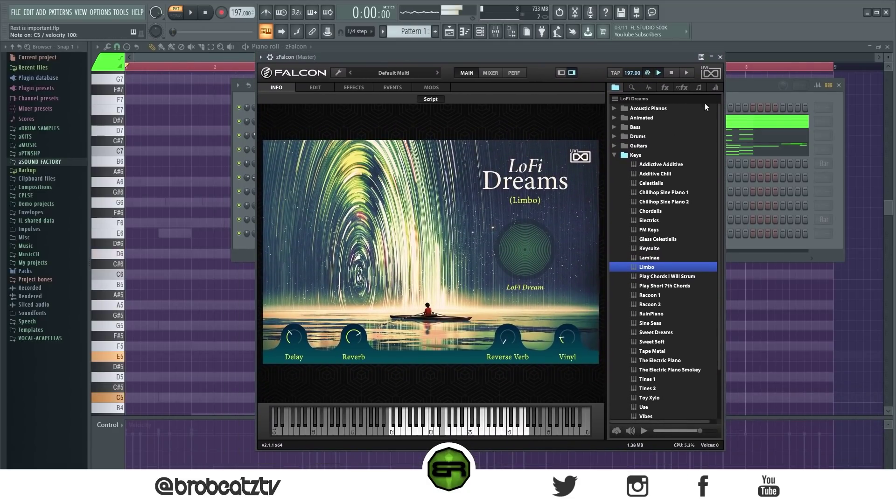
click(721, 57)
Step: Place a descending line of short notes C7, A6, G6 and F6 in bar 1 of the zFalcon part and play it
click(133, 151)
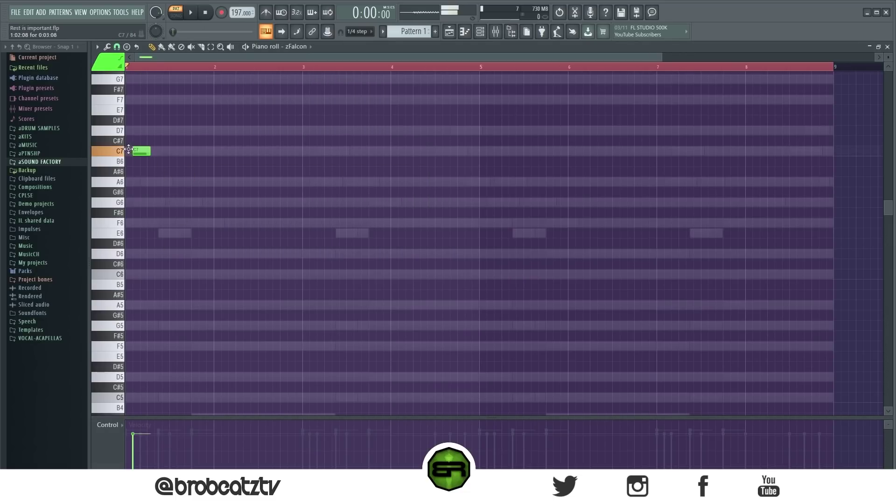
click(177, 202)
click(192, 223)
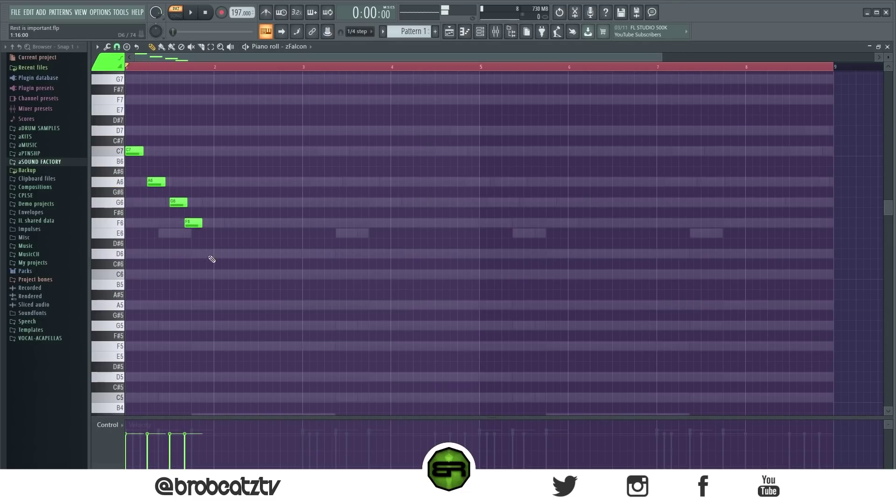
drag(186, 223, 191, 221)
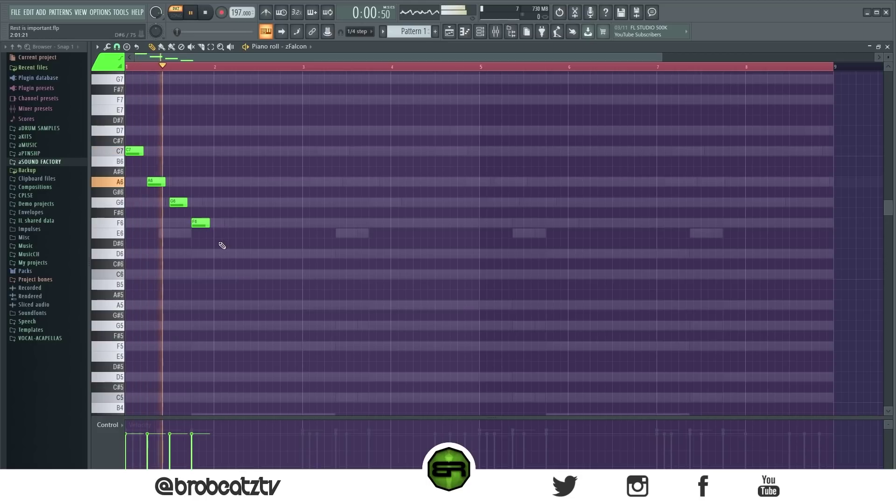
key(space)
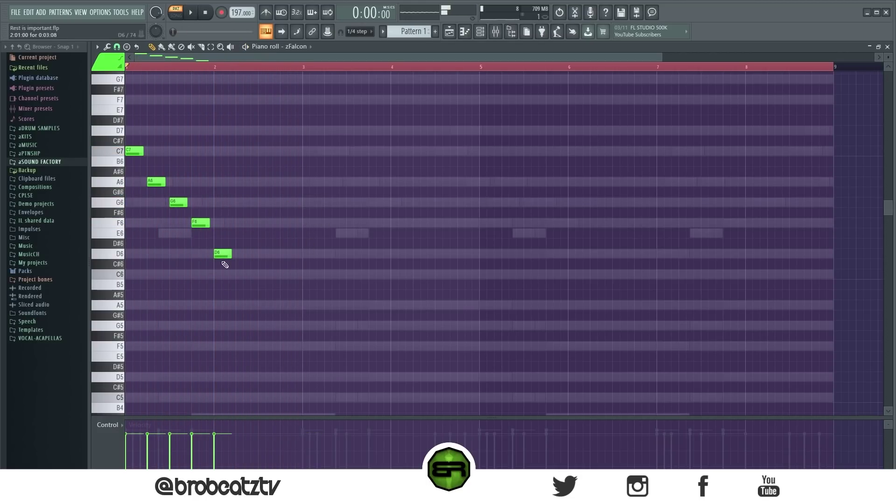
Step: Continue the line with D6, C6, D6 in bar 2, A6, G6, F6, D6 in bar 3 and three F6 notes in bar 4, and play it
click(312, 181)
click(334, 202)
click(356, 223)
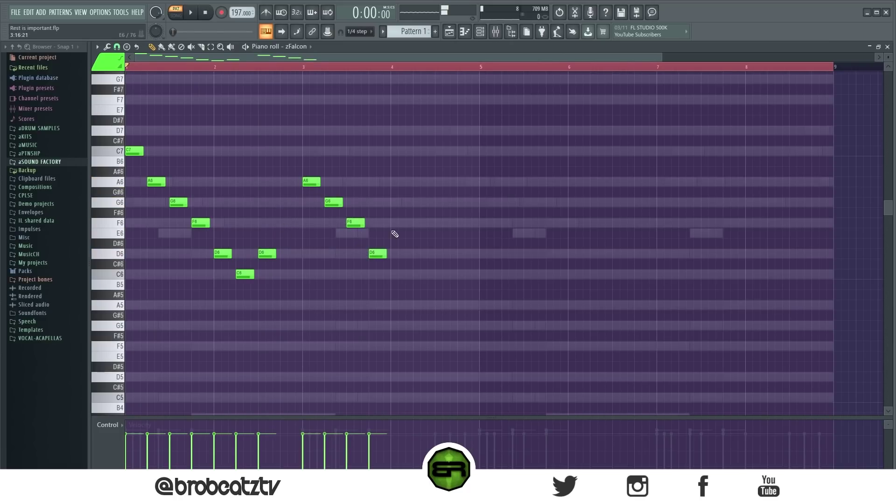
click(444, 222)
key(space)
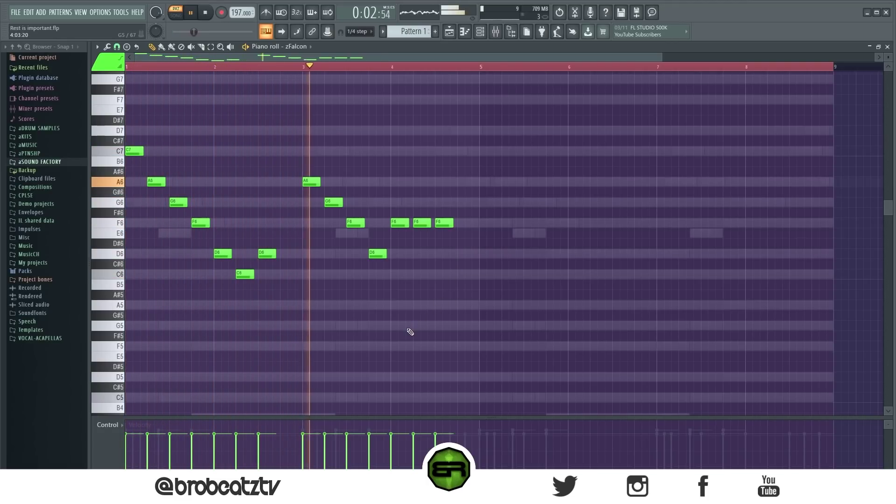
key(space)
Step: Extend the melody through bars 5–8 with short notes, starting bars 5 and 7 on D7 and ending on two F6 notes, and play it
click(507, 148)
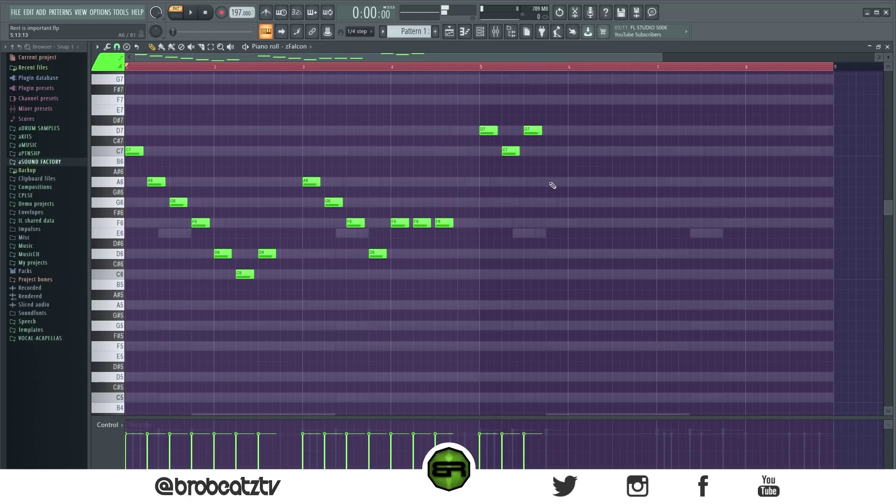
click(626, 203)
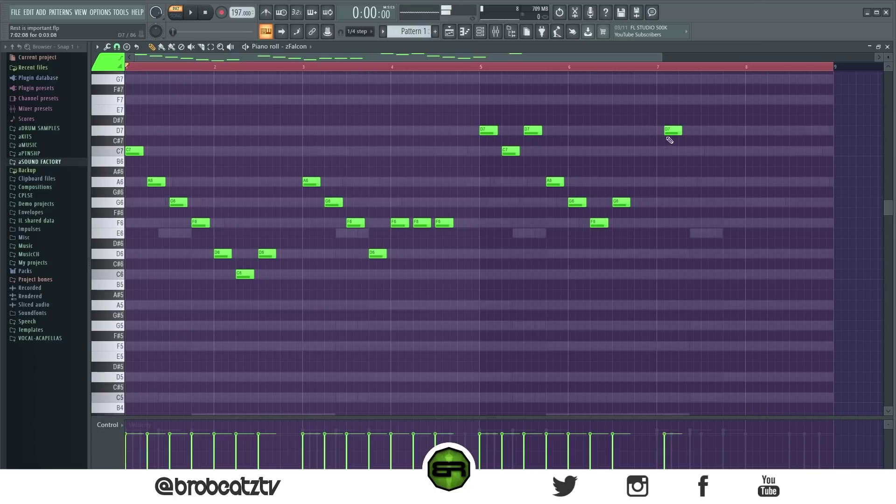
click(680, 149)
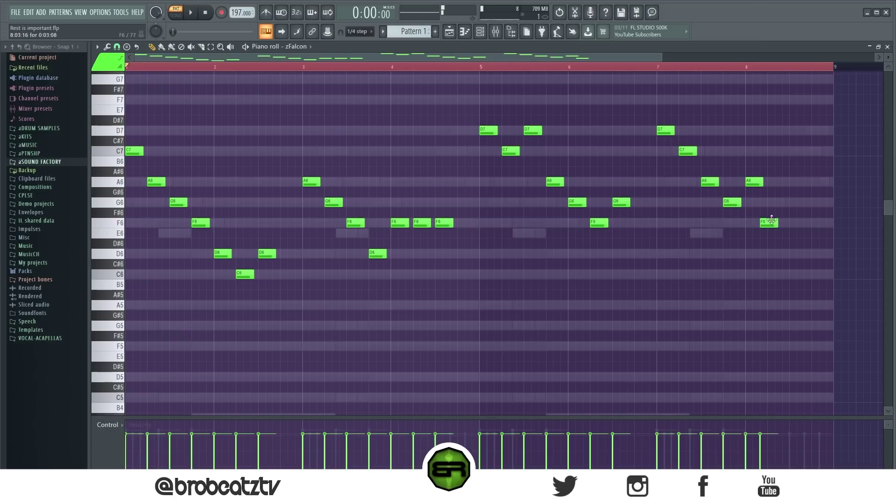
key(space)
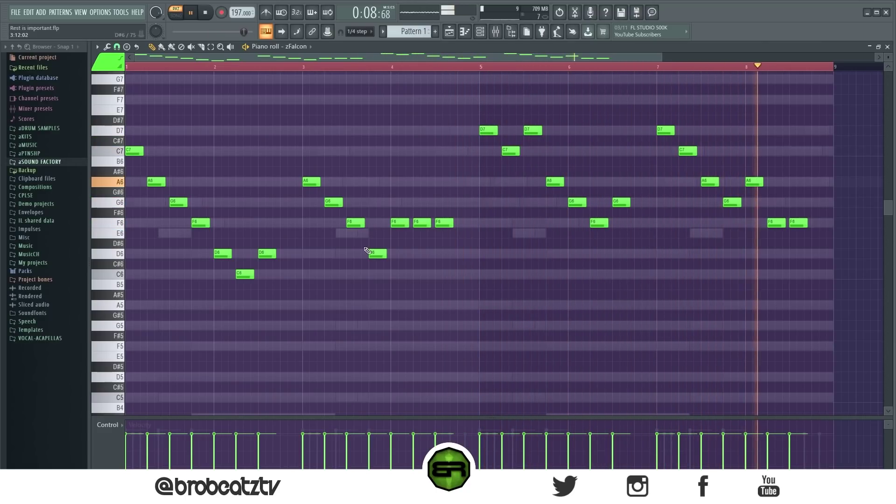
key(space)
Step: Clear all notes from the zFalcon part and try A6, C7 and G6 as opening notes in bar 1
key(ctrl+a)
click(136, 182)
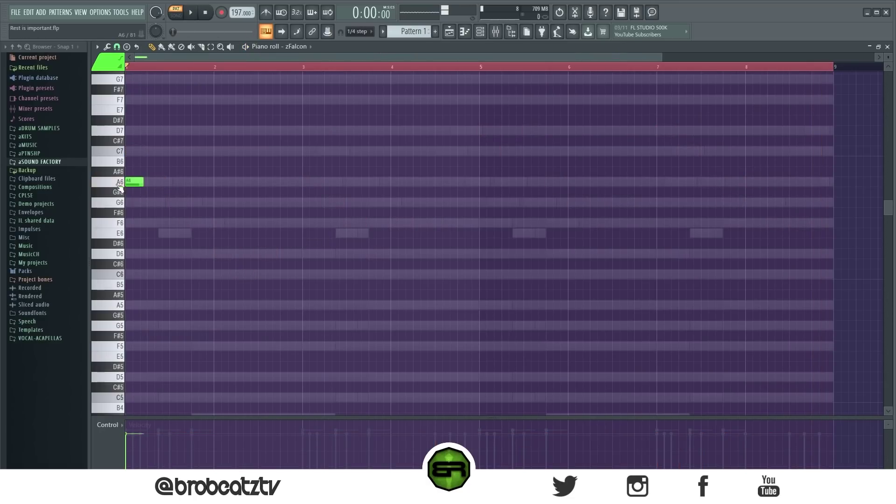
click(148, 151)
right_click(148, 151)
right_click(140, 183)
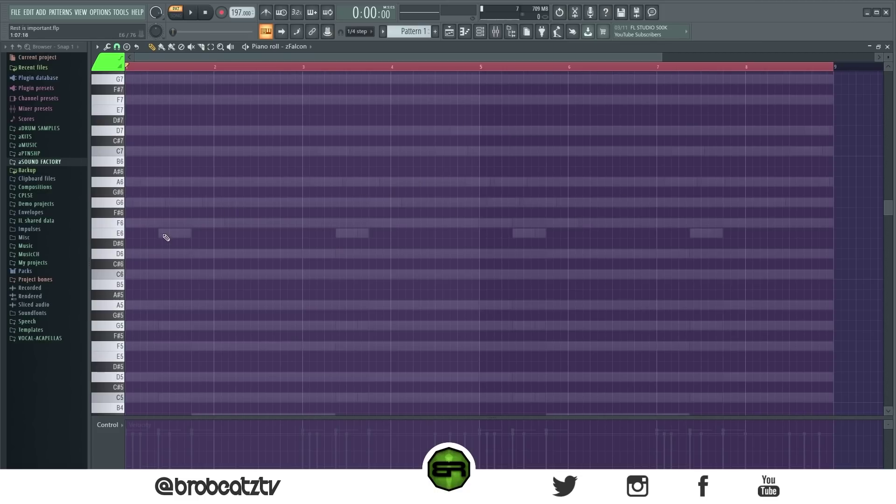
click(140, 202)
right_click(126, 202)
Step: Place a short G5 note at the start of bar 1 in the zFalcon part and play the pattern
click(128, 326)
scroll(163, 294, down, 3)
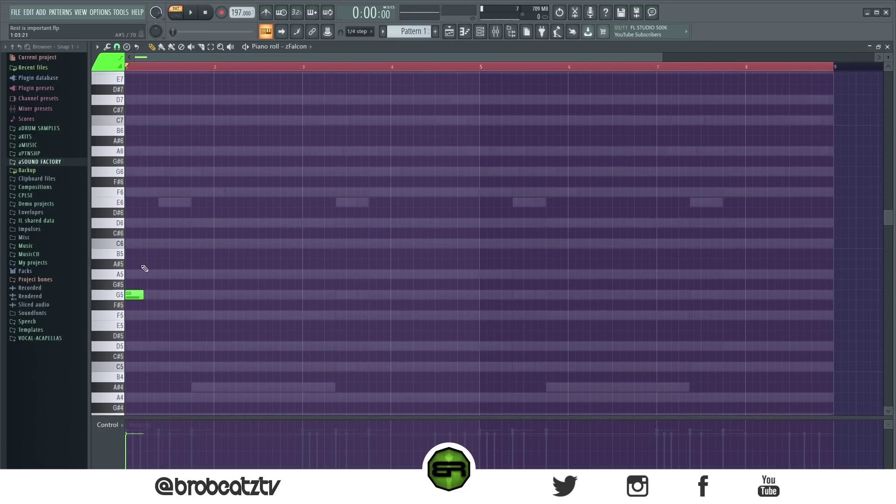
key(space)
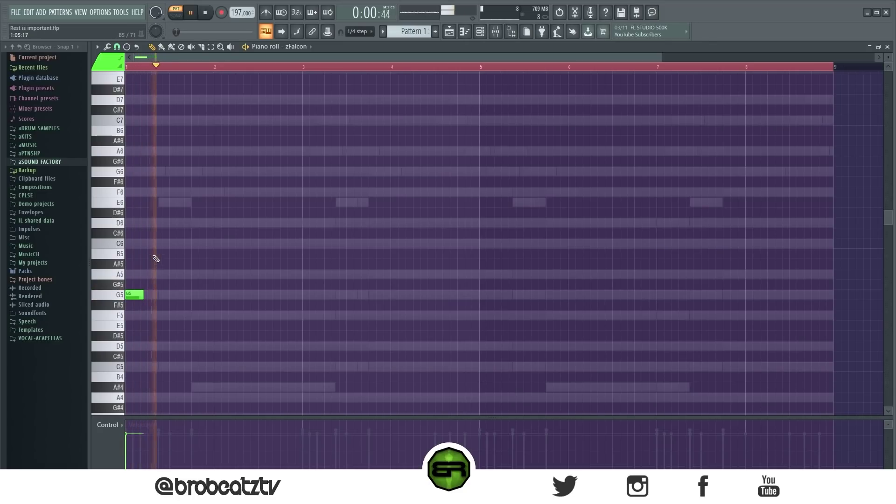
Step: Add a C6 note halfway through bar 1 and A5 notes at the start of bars 2 and 3, and play them
click(174, 244)
click(217, 274)
key(space)
click(305, 275)
drag(350, 214, 343, 228)
right_click(356, 223)
key(space)
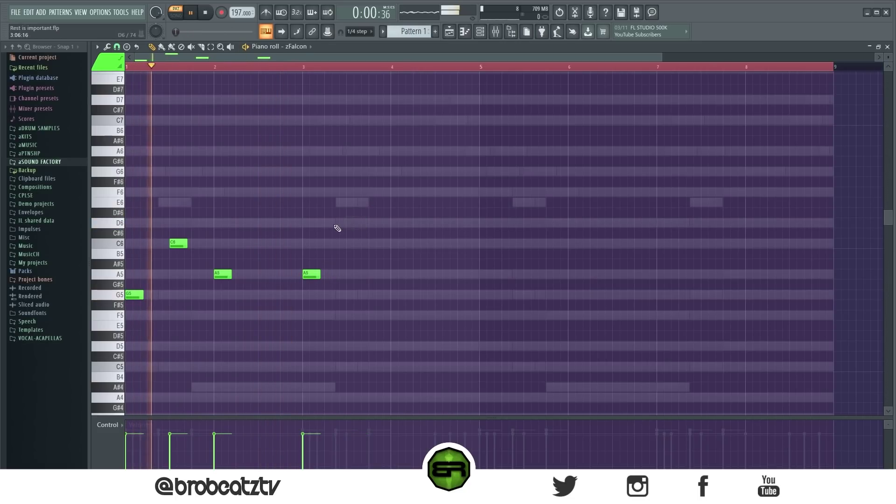
key(space)
Step: Set the snap to 1/2 beat, add short D6 and C6 notes in bar 3 and play the phrase
click(117, 47)
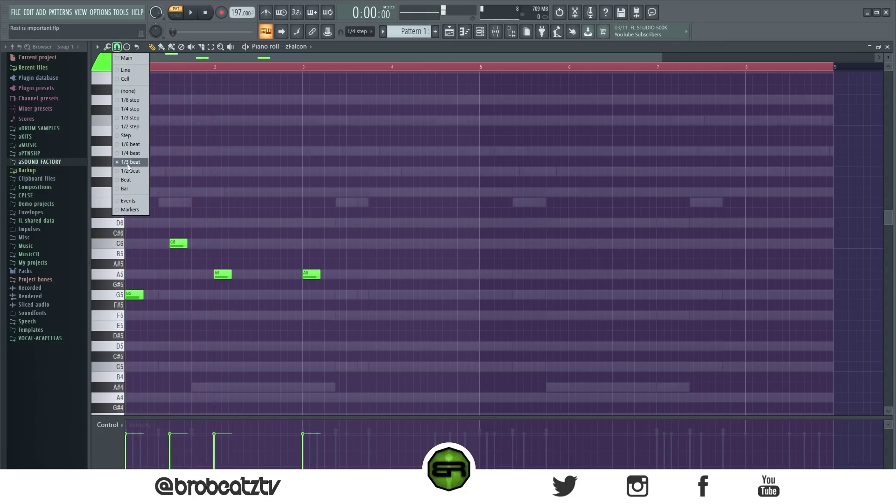
click(127, 170)
click(336, 223)
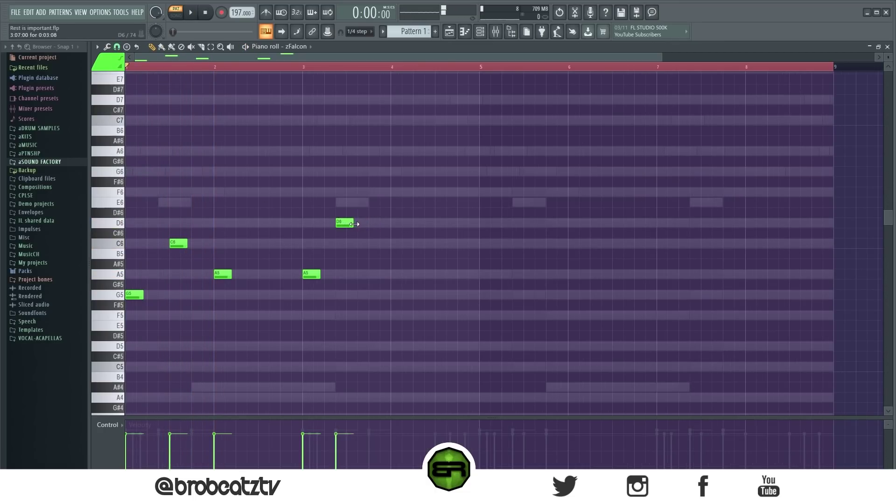
click(371, 244)
key(space)
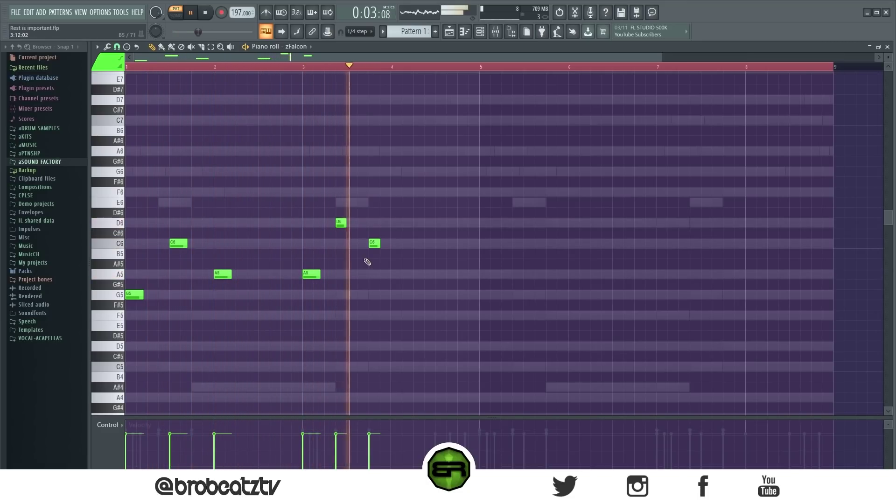
key(space)
Step: Duplicate the whole zFalcon phrase into bars 5–8 and play the repeat from bar 5
key(ctrl+a)
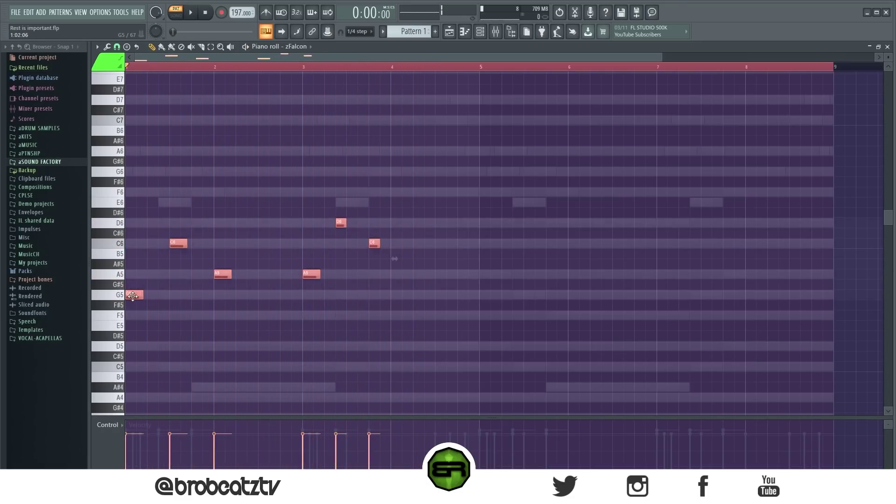
key(ctrl+b)
key(ctrl+d)
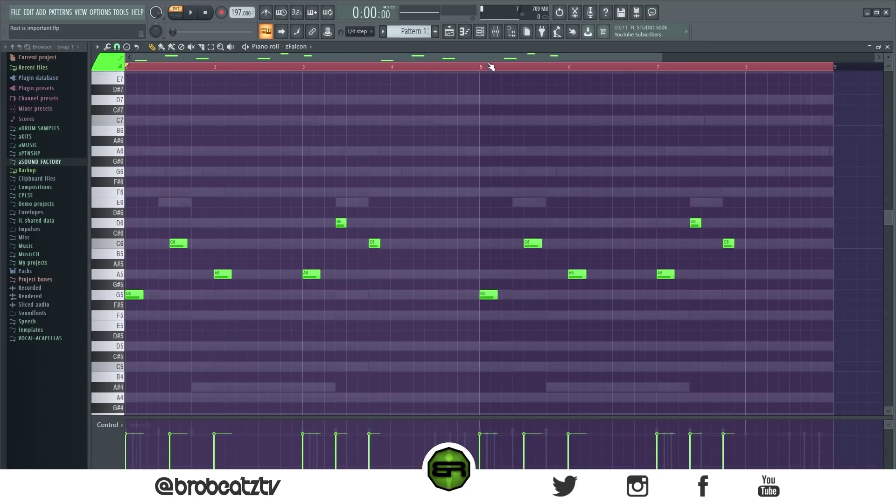
key(space)
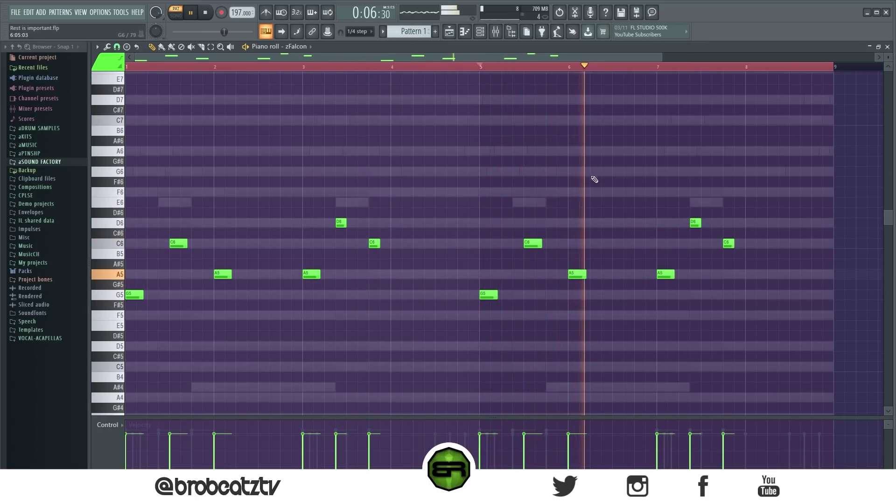
key(space)
Step: Add short G5 and A5 notes in bar 8, shift the A5 half a beat later and play the ending
click(770, 295)
click(794, 275)
key(space)
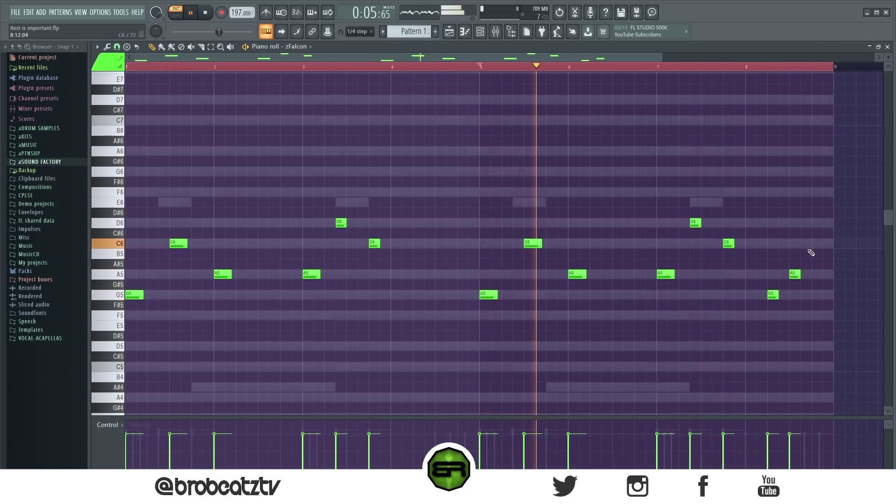
drag(796, 276, 808, 276)
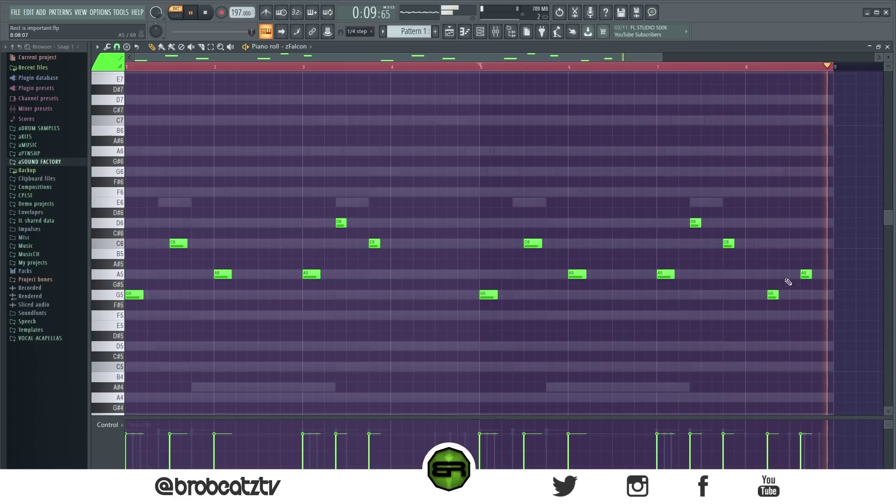
key(space)
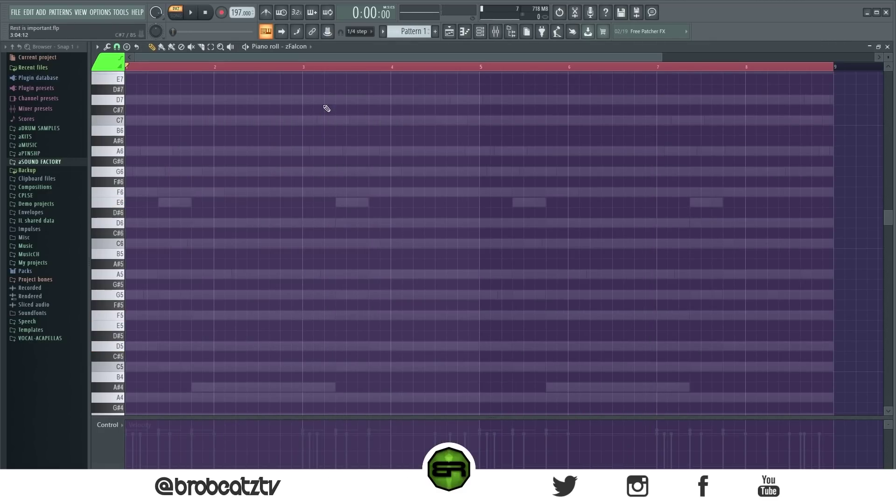
Step: Review the LABS chords and melody, then return to the empty zFalcon part
ctrl+click(122, 204)
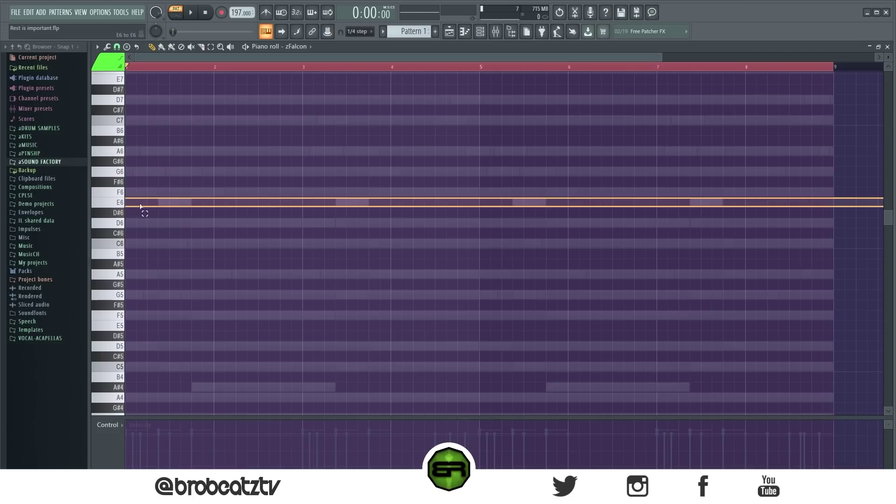
drag(224, 189, 308, 312)
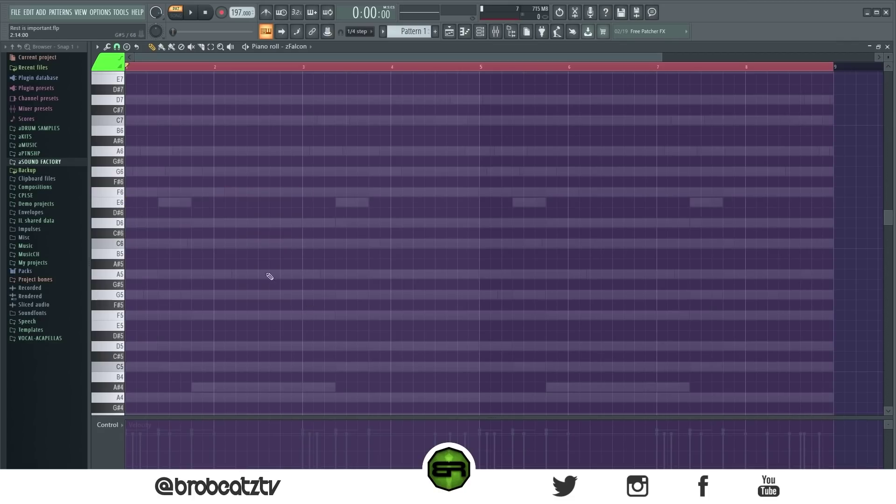
double_click(179, 204)
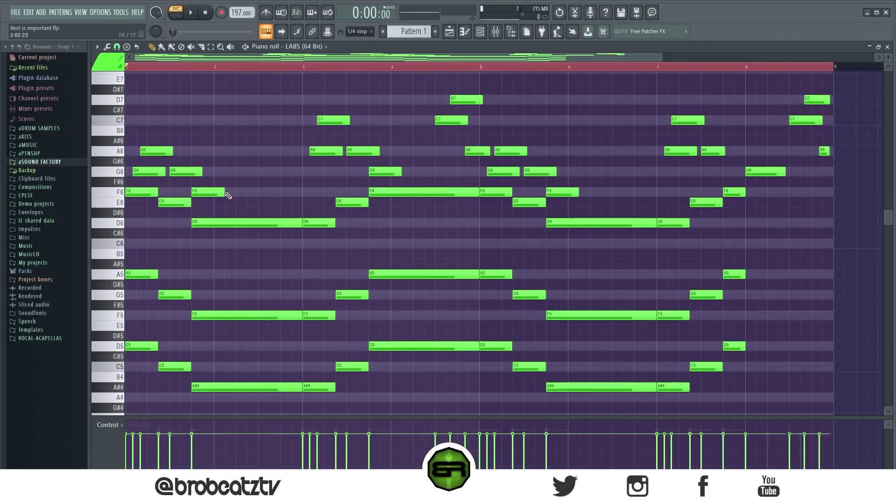
click(482, 31)
right_click(335, 179)
click(366, 176)
Step: Try a rising line of short A5, C6, D6, F6, E6 and G6 notes in bar 1 and play it
click(130, 274)
click(140, 243)
click(151, 223)
click(163, 192)
click(174, 202)
click(193, 172)
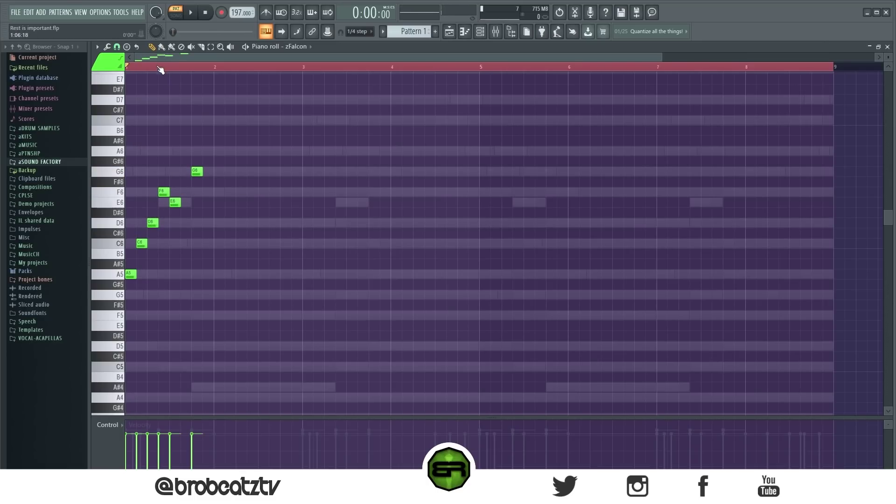
key(space)
key(space)
Step: Try a descending run from D7 to C6 through bar 2, then clear all notes from the part
click(219, 99)
click(230, 120)
click(241, 151)
click(252, 171)
click(274, 202)
key(space)
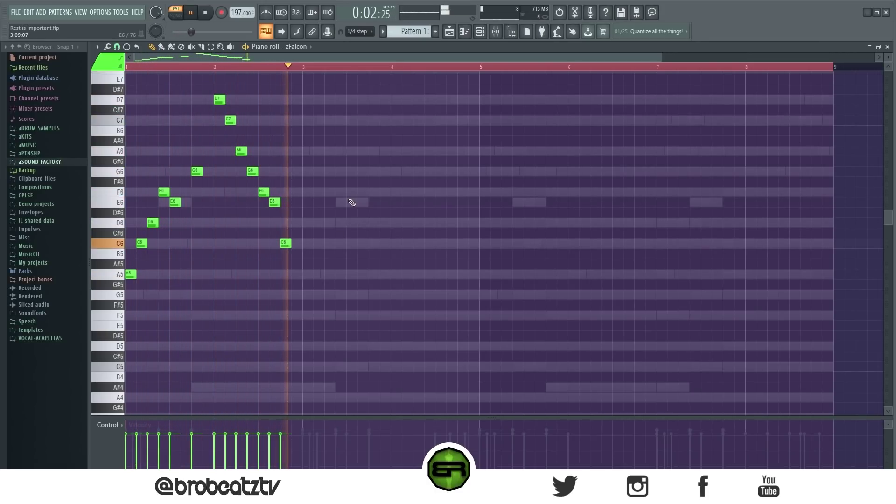
key(space)
key(ctrl+a)
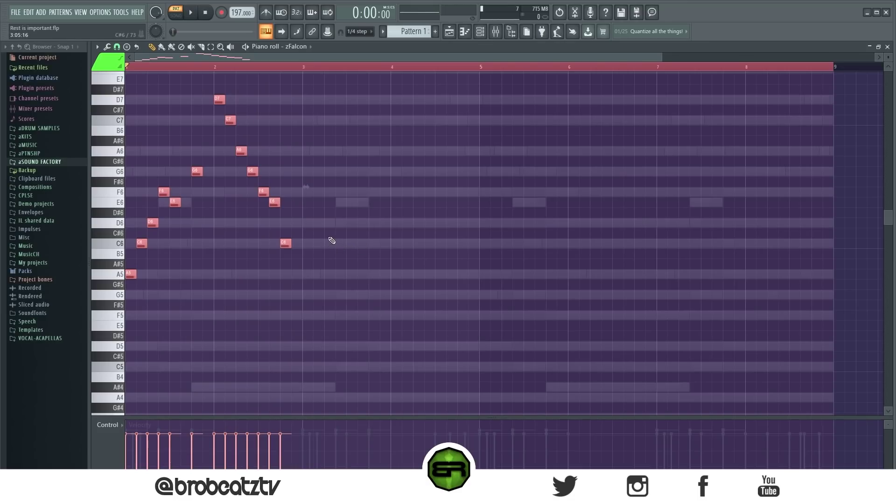
key(Delete)
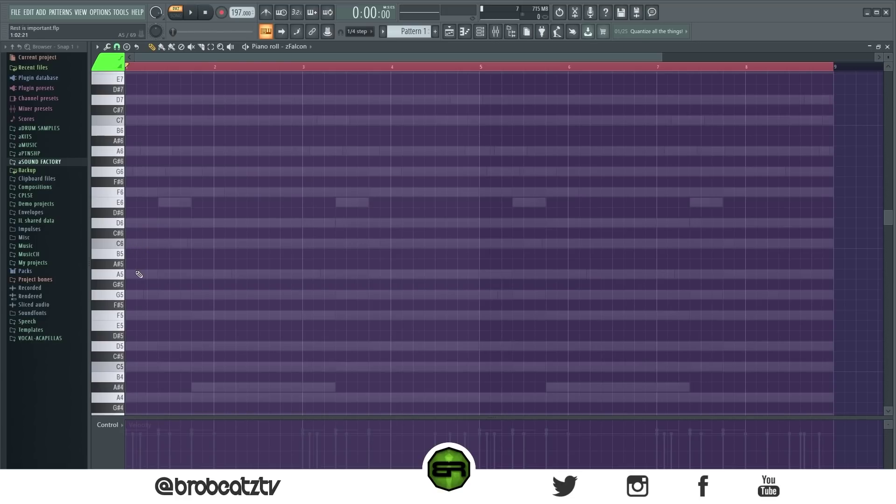
Step: Place short C6, D6, F6 and D6 notes on consecutive half beats from the start of bar 1 and play them
click(130, 243)
click(142, 222)
click(150, 192)
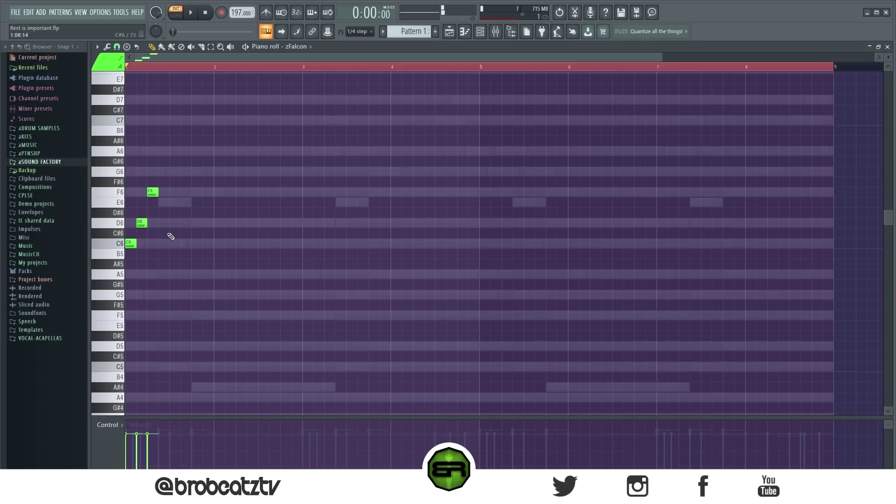
click(162, 223)
key(space)
key(space)
Step: Duplicate the four-note phrase to bar 3, change its last note to E6 and play it
key(ctrl+a)
key(ctrl+b)
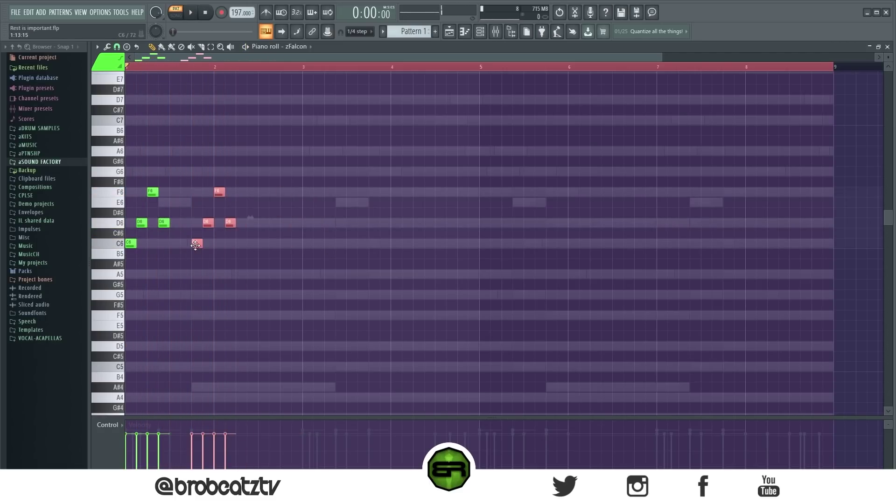
drag(196, 245, 352, 214)
click(345, 256)
key(space)
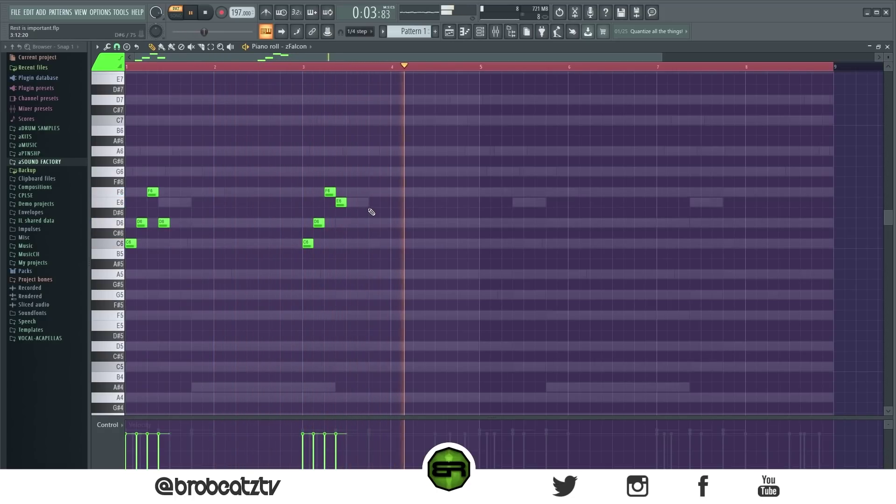
key(space)
Step: Duplicate both four-note phrases so they repeat in bars 5 and 7
key(ctrl+a)
key(ctrl+b)
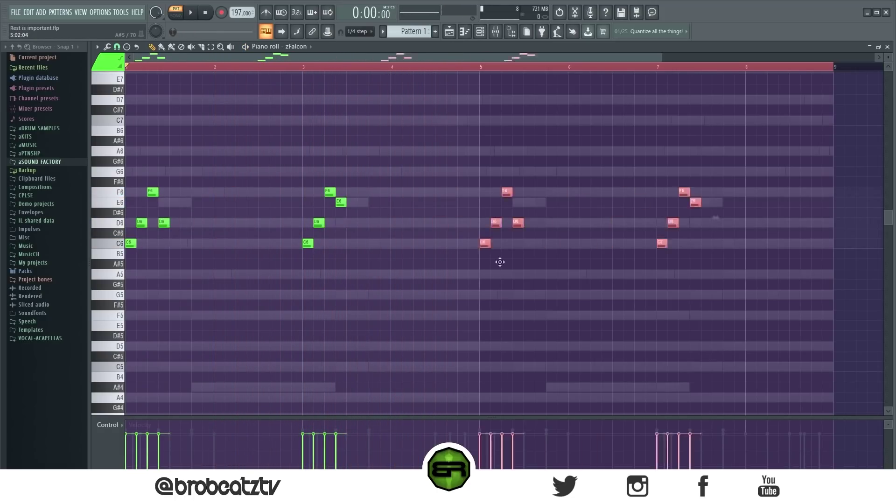
key(ctrl+d)
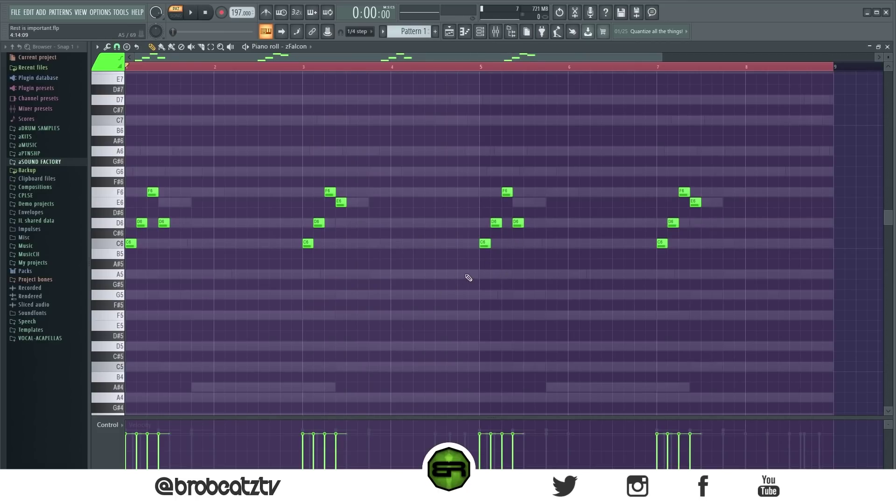
Step: Add longer G5 notes ending bars 4 and 8, a short A5 late in bar 5 and C6 late in bar 7, and play them
click(461, 295)
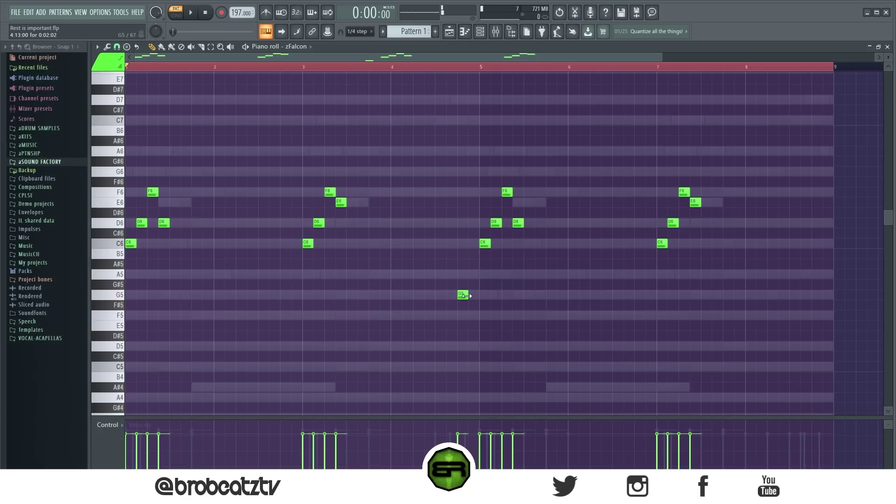
drag(482, 290, 819, 305)
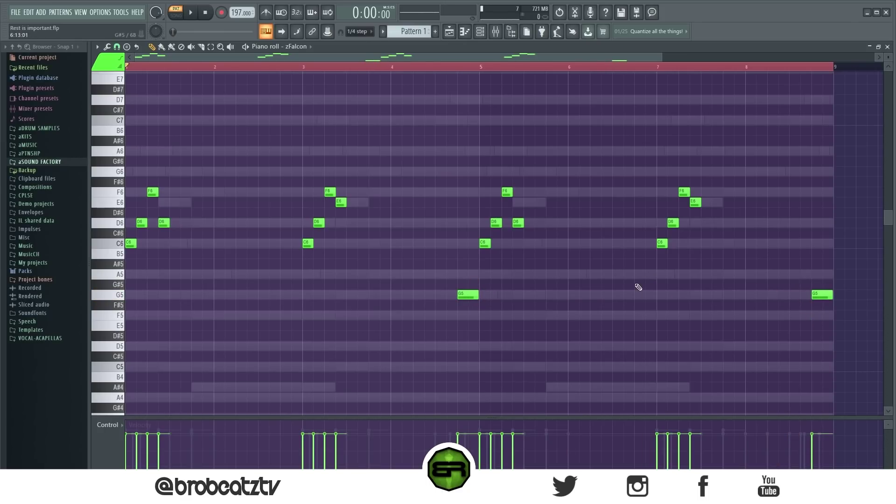
drag(525, 224, 553, 279)
drag(731, 243, 724, 244)
click(367, 65)
key(space)
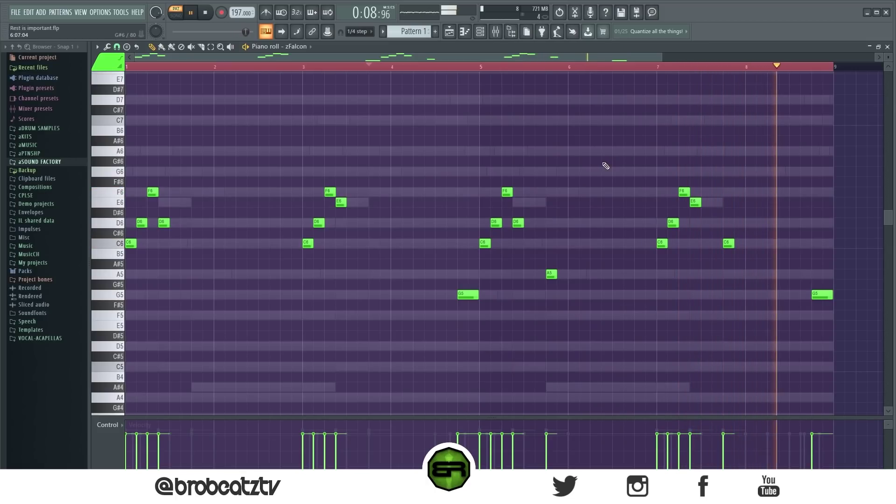
key(space)
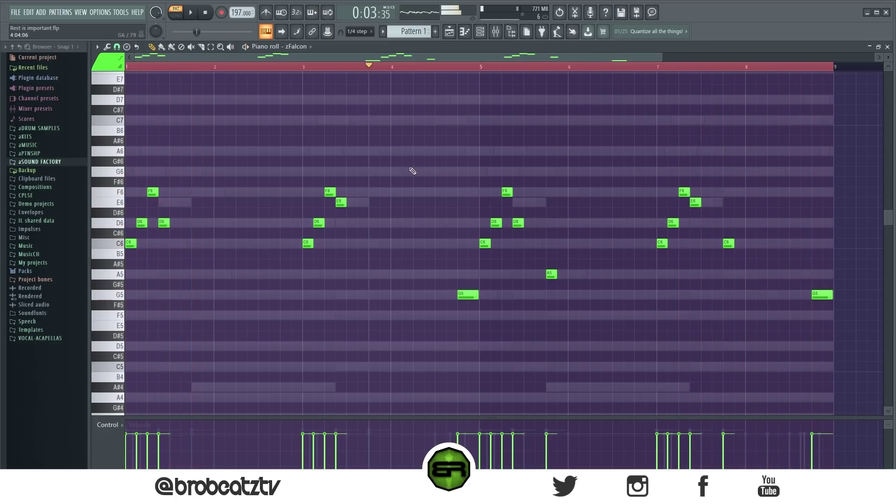
Step: Open the first zFalcon chord part and copy its lowest row of notes on D5, C5 and A#4
drag(385, 267, 330, 193)
click(306, 203)
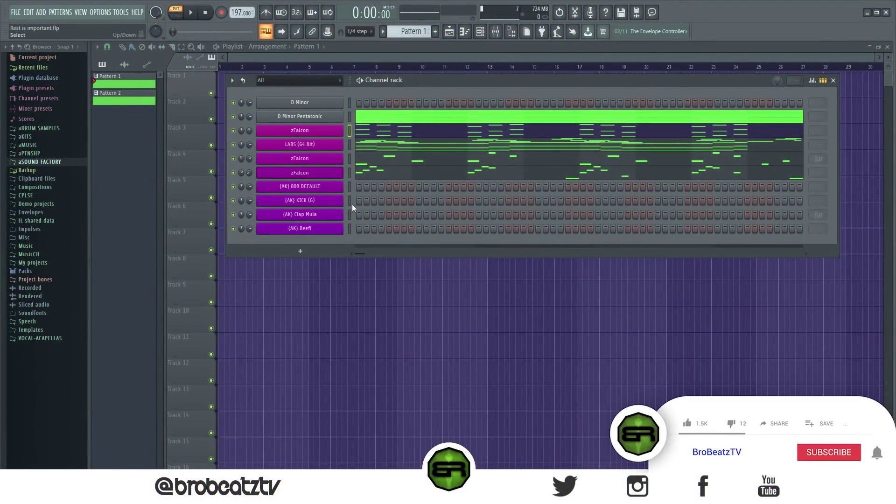
click(366, 134)
drag(125, 279, 298, 346)
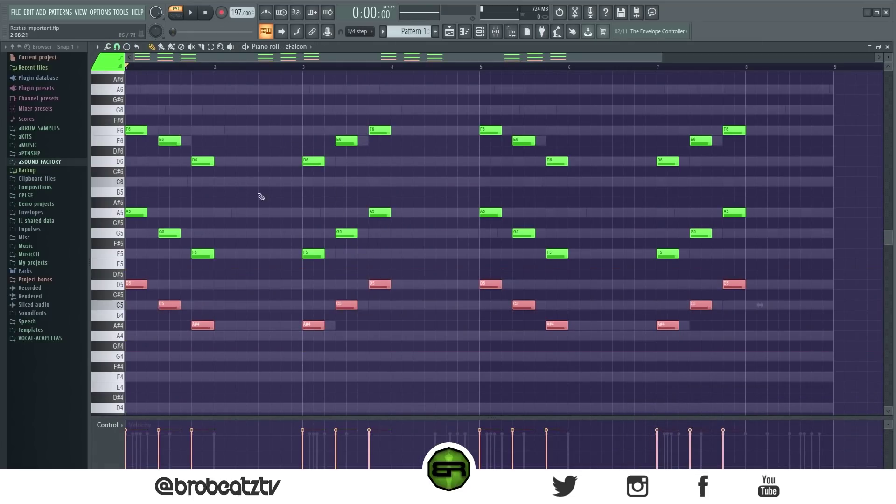
click(222, 288)
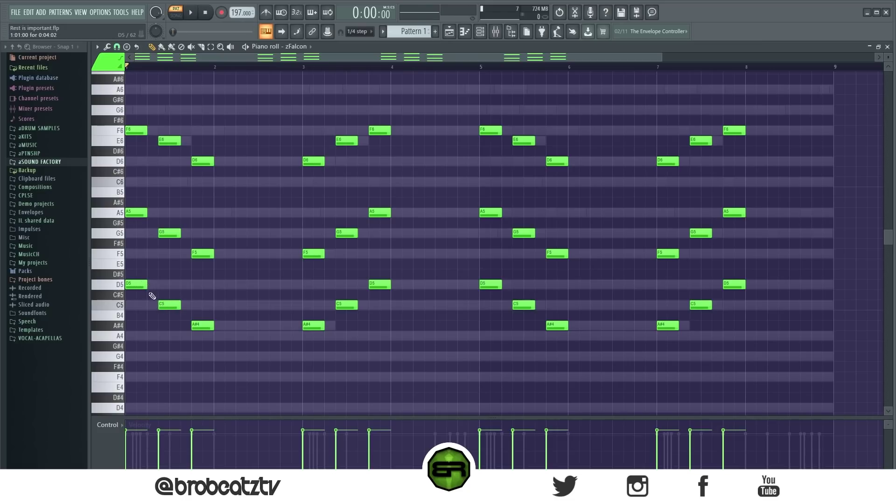
click(483, 34)
Step: Paste the copied bass notes into the (AK) 808 DEFAULT piano roll and play the pattern
right_click(318, 186)
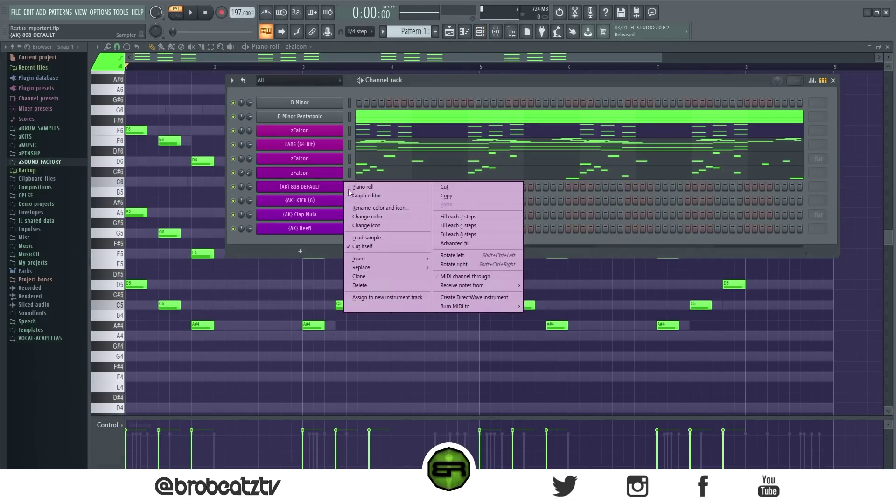
click(357, 185)
ctrl+click(302, 243)
drag(452, 233, 111, 377)
ctrl+click(302, 234)
key(space)
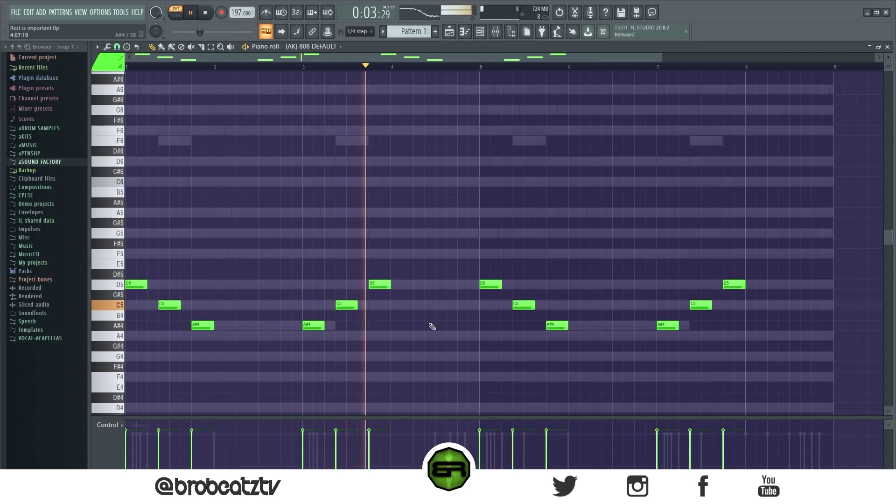
key(space)
key(space)
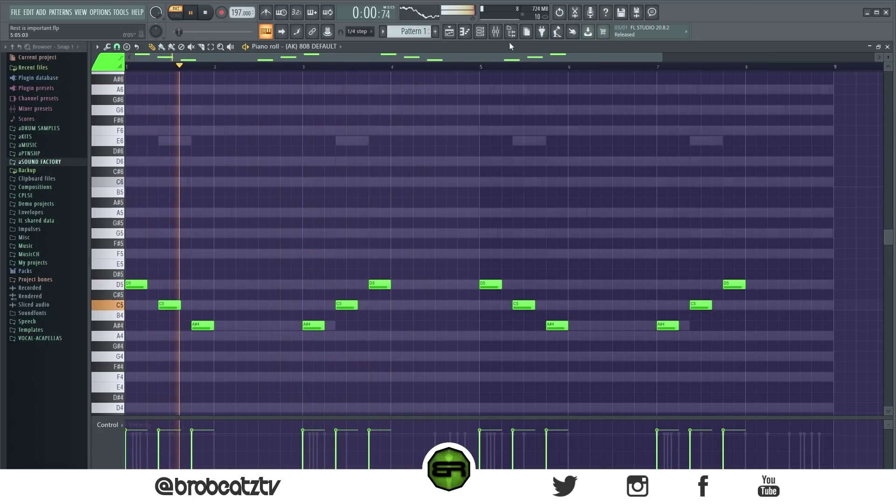
click(496, 33)
key(space)
Step: Copy the 808 notes into the (AK) KICK (6) channel's piano roll
key(F6)
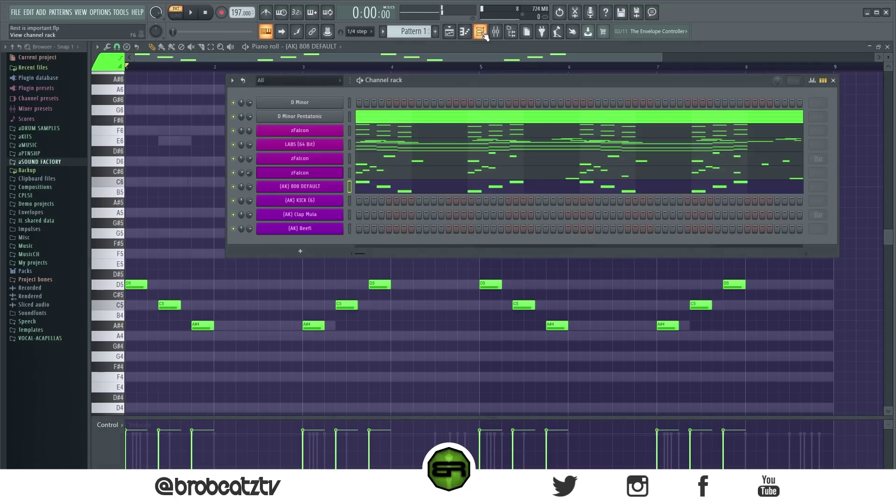
right_click(327, 194)
click(300, 198)
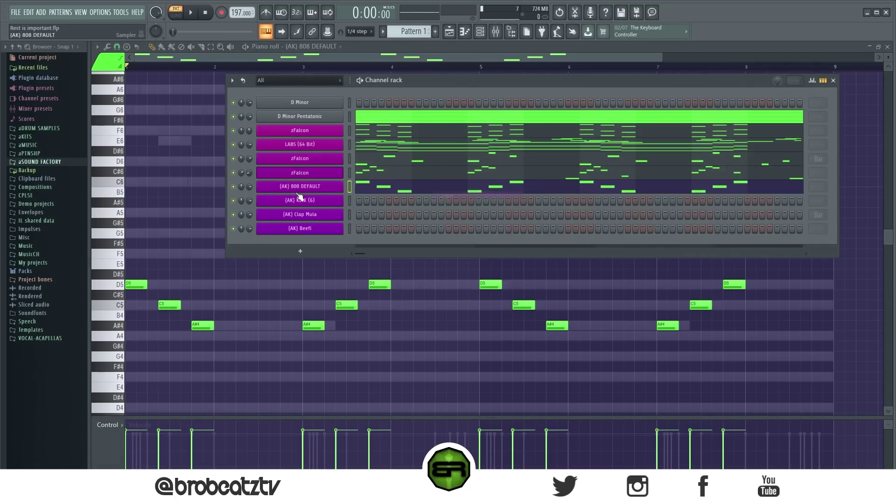
right_click(300, 200)
click(445, 218)
key(F6)
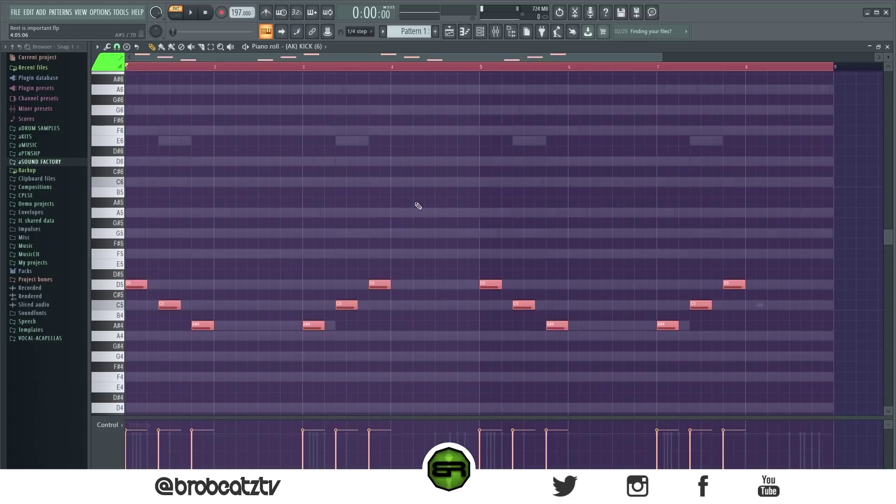
Step: Flatten the copied kick notes onto a C5 and B4 pair at every hit
key(alt+k)
scroll(131, 307, up, 4)
drag(136, 306, 138, 317)
key(ctrl+d)
click(481, 32)
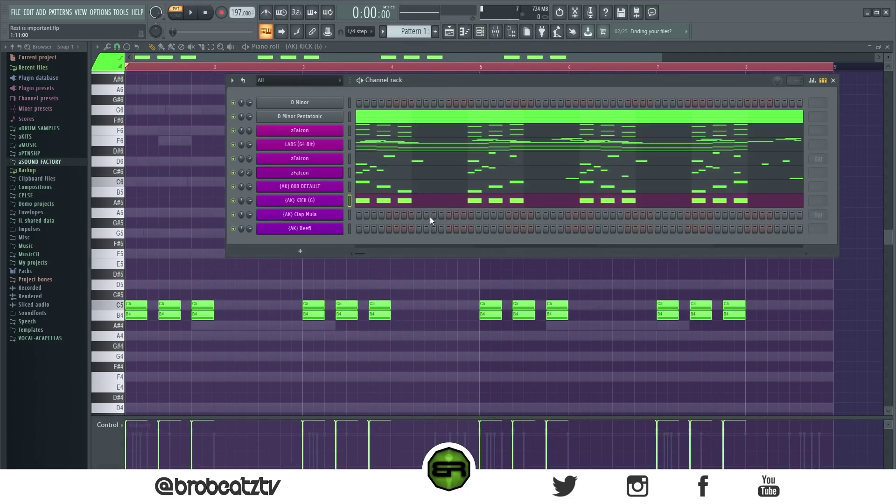
key(F7)
key(ctrl+a)
drag(170, 306, 520, 321)
key(ctrl+a)
Step: Open the (AK) Beefi channel's piano roll and delete its notes beyond the first two bars
key(F6)
click(311, 236)
key(F7)
drag(853, 260, 302, 336)
key(Delete)
Step: Slightly lower the velocity of every second hi-hat note and duplicate the two-bar pattern to fill eight bars
drag(135, 301, 143, 318)
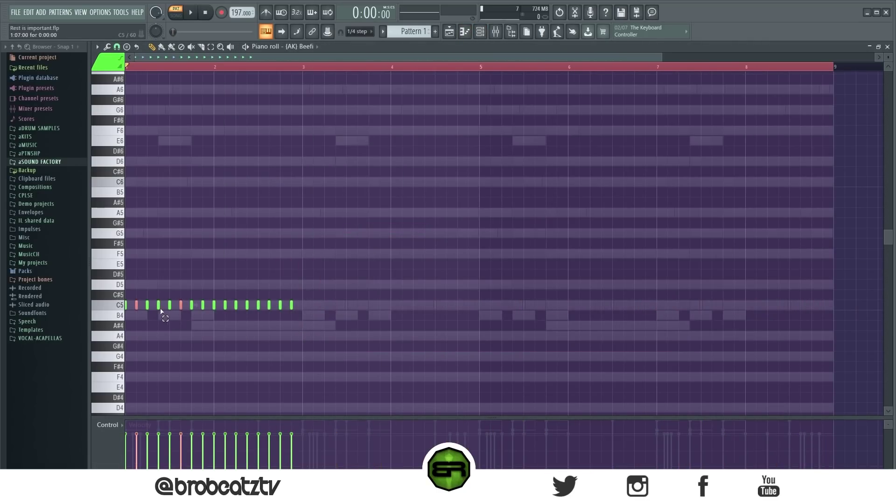
key(ctrl+a)
key(ctrl+b)
key(ctrl+a)
key(ctrl+b)
key(ctrl+d)
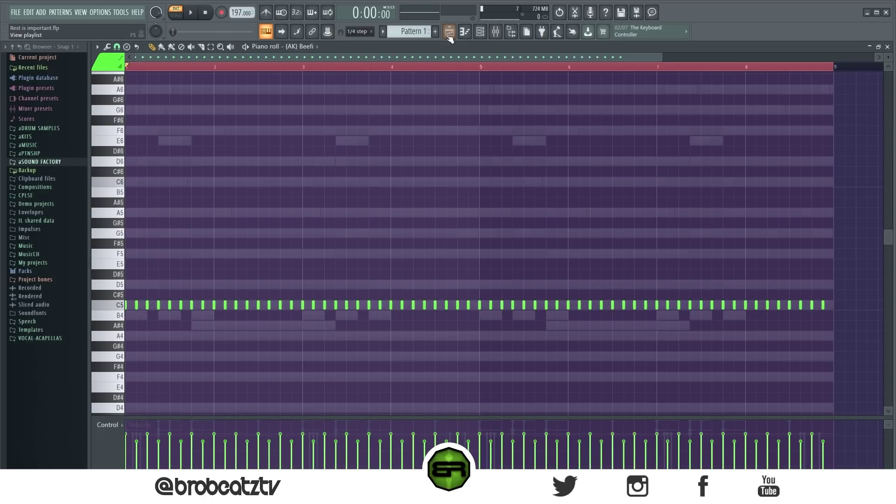
Step: Play the pattern from the channel rack and mute the two zFalcon counter-melody channels below LABS
key(F5)
key(F6)
key(space)
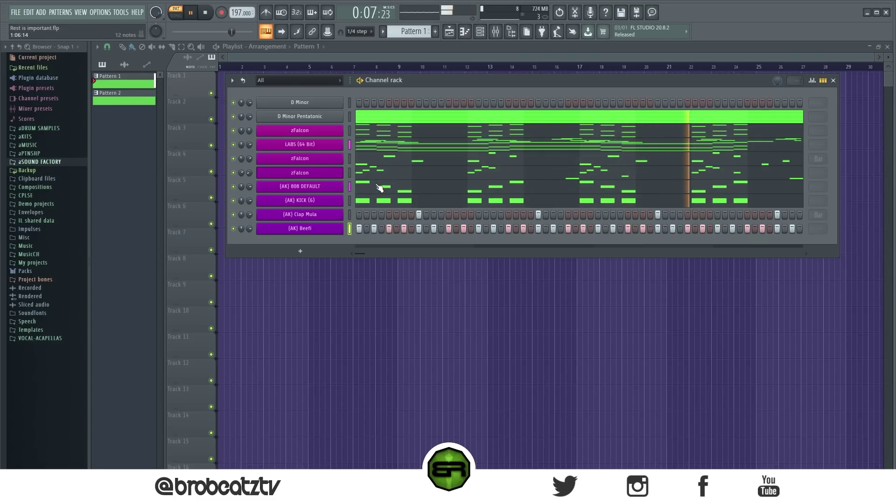
click(233, 173)
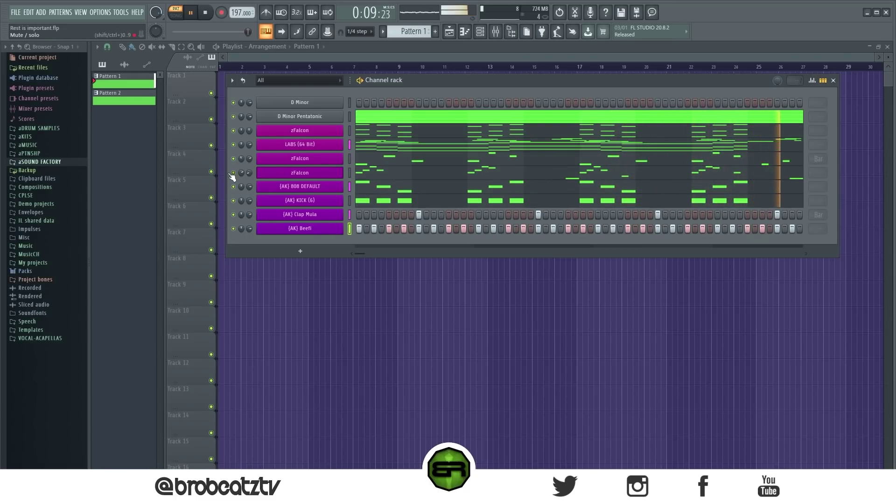
click(234, 158)
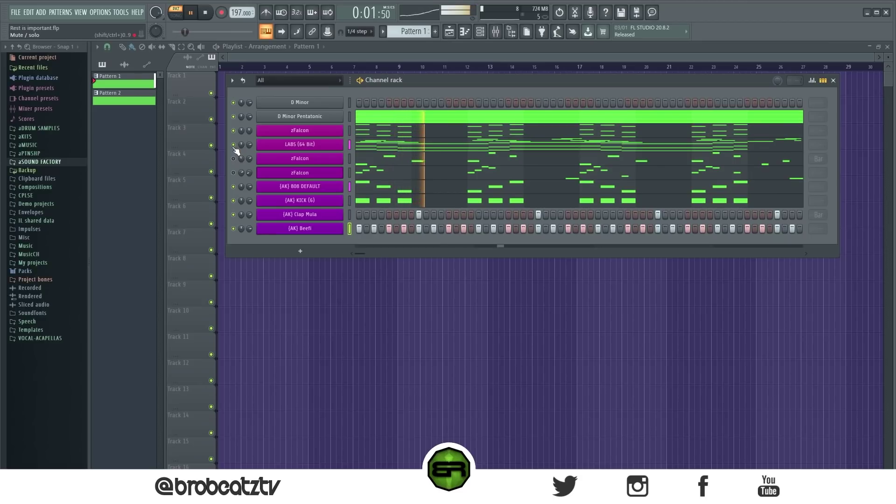
key(space)
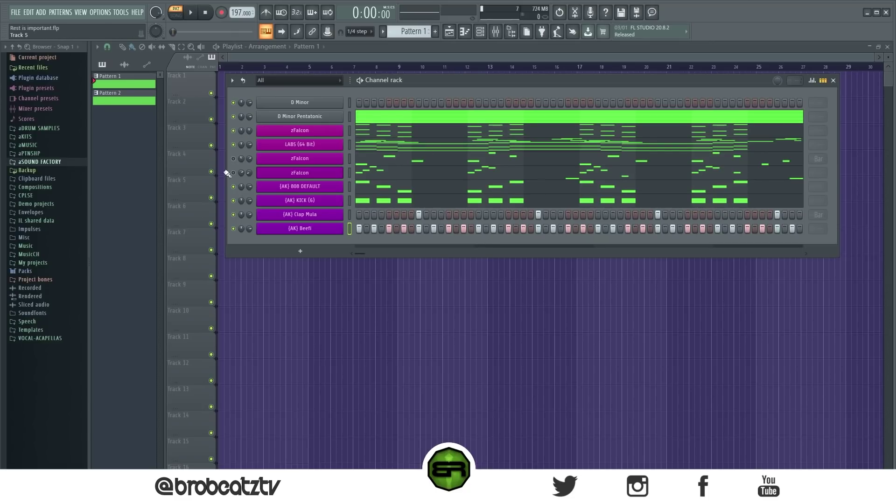
Step: Open the mixer and select Insert 1
drag(383, 84, 392, 84)
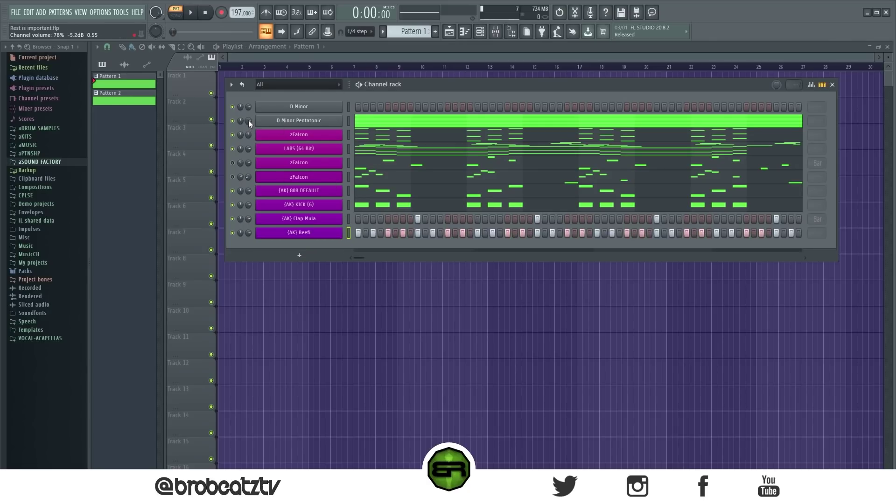
click(501, 32)
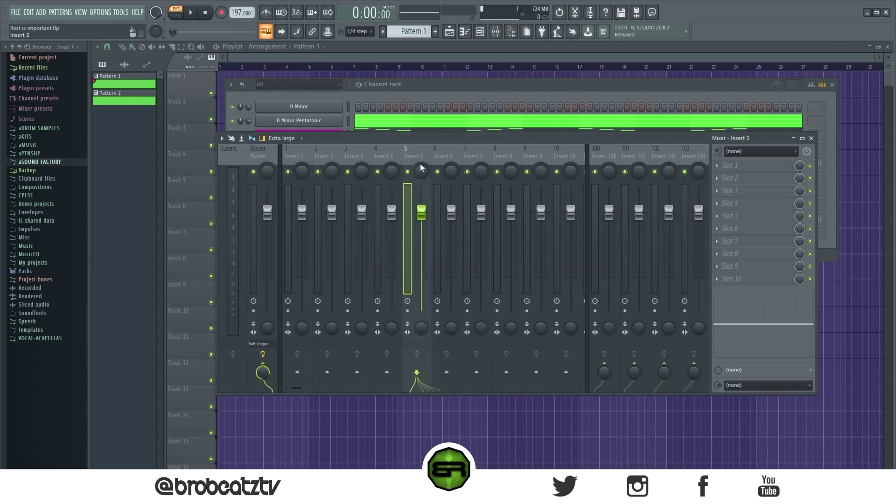
click(564, 161)
click(509, 156)
click(357, 157)
click(299, 154)
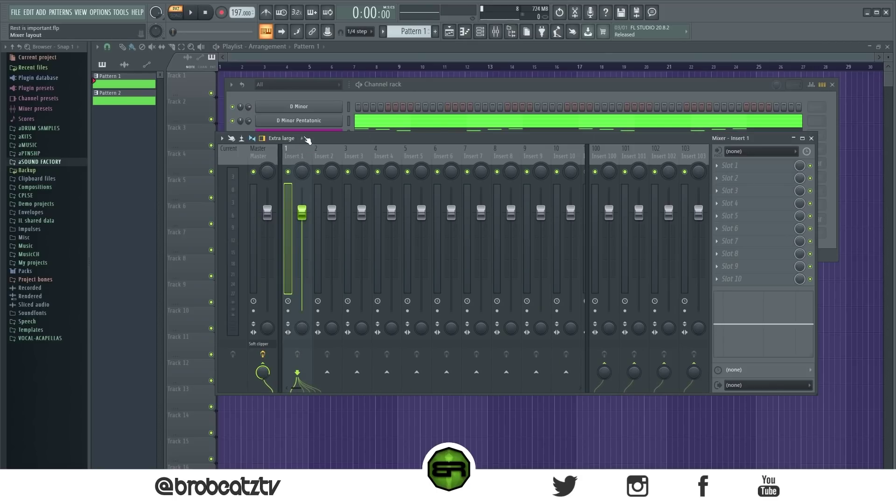
Step: Select the three zFalcon channels and the LABS (64 Bit) channel together in the channel rack
click(413, 87)
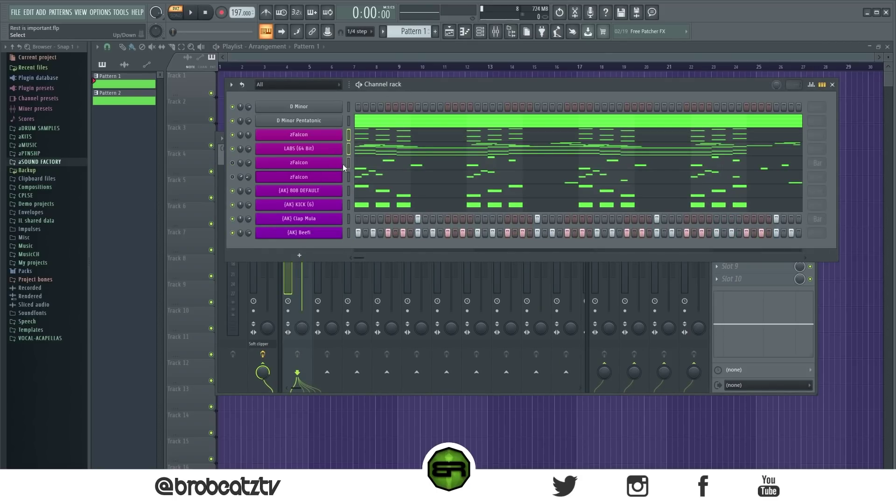
drag(346, 158, 341, 223)
mouse_move(348, 183)
mouse_down()
mouse_move(349, 140)
mouse_move(350, 176)
mouse_up()
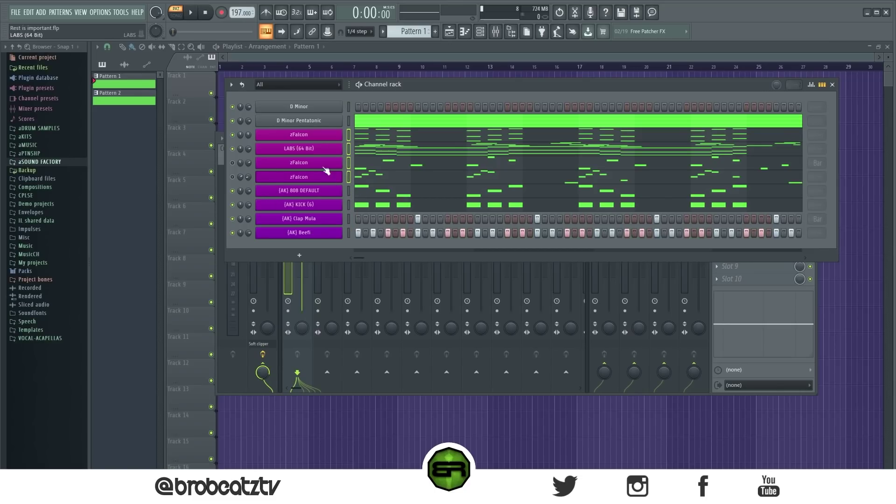